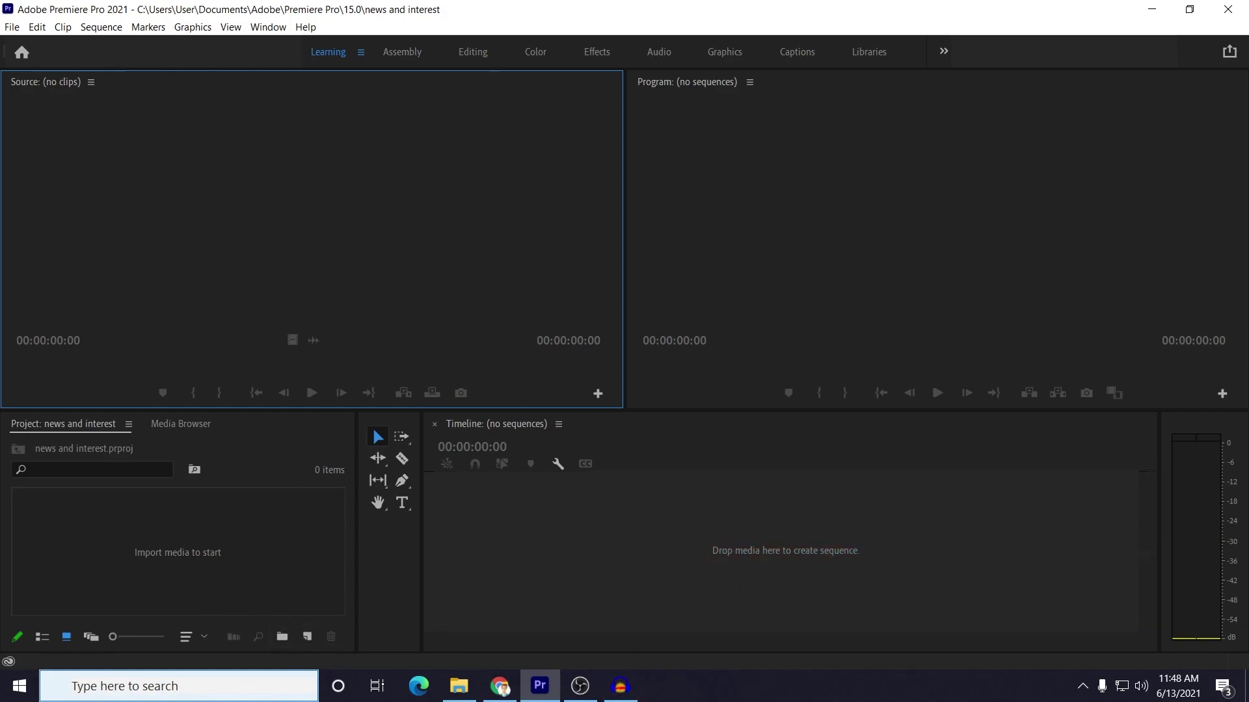
{"action": "left_click", "coordinate": [459, 686]}
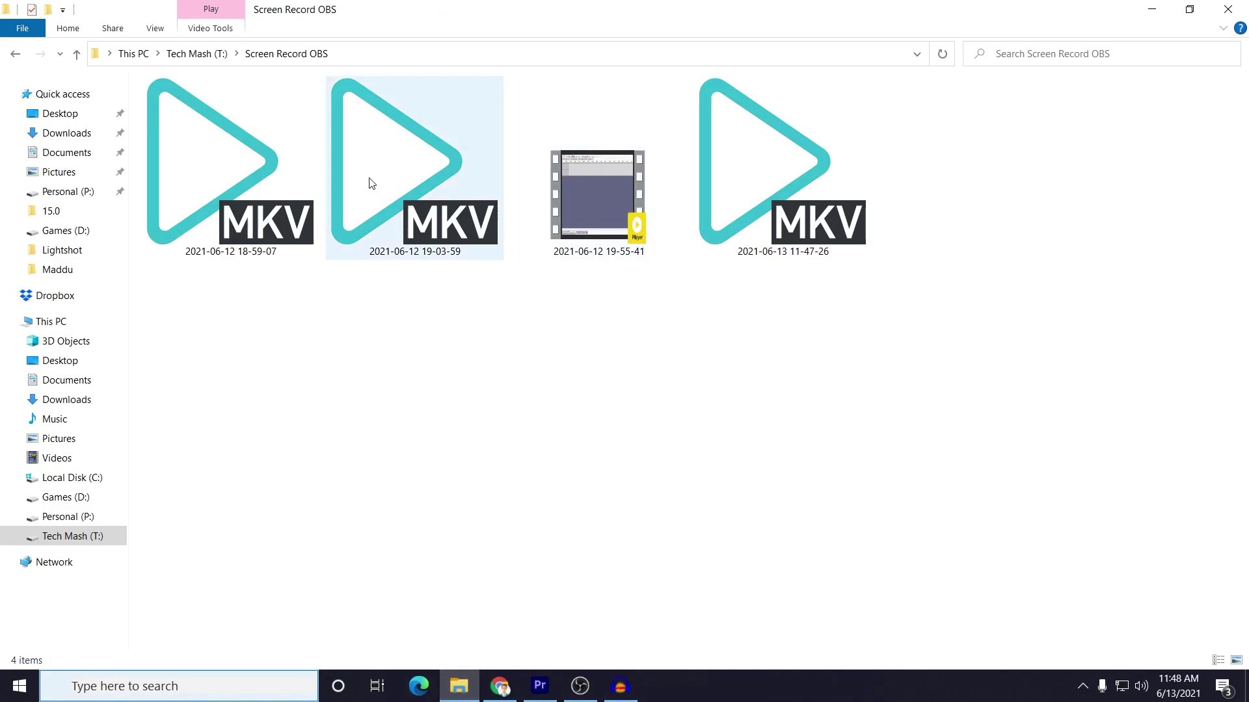
{"action": "double_click", "coordinate": [232, 211]}
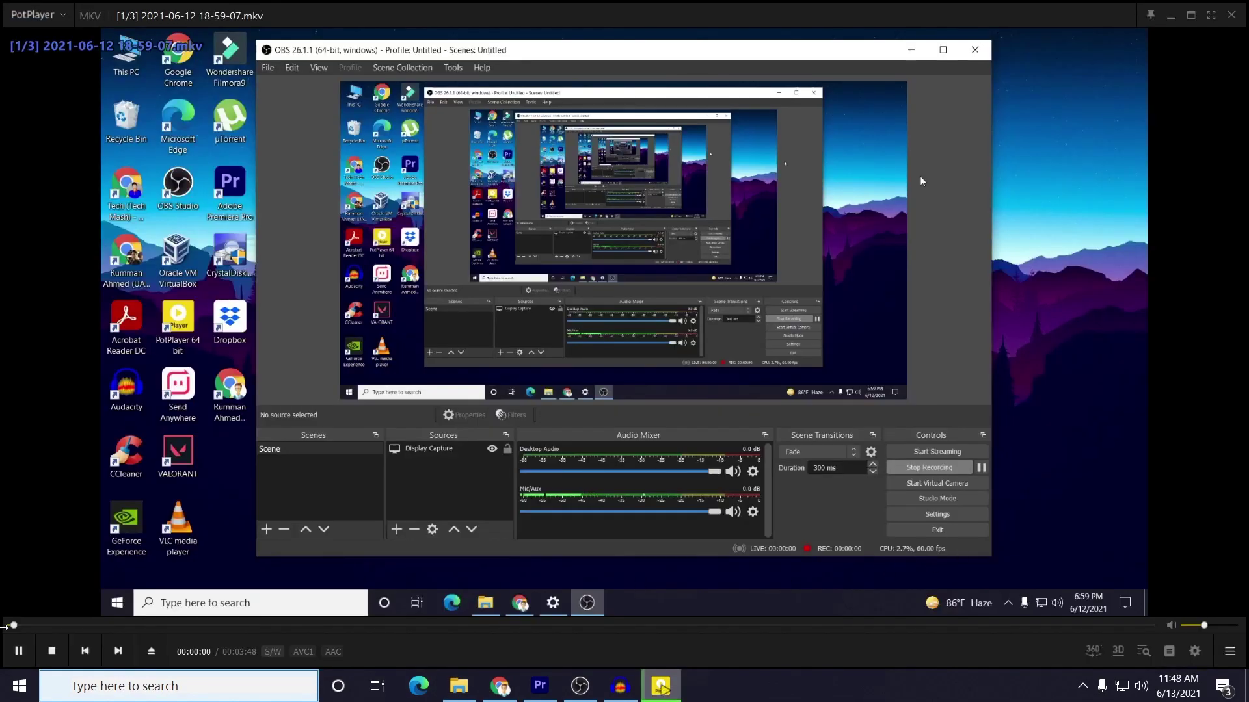
{"action": "left_click_drag", "start_coordinate": [6, 626], "coordinate": [449, 625]}
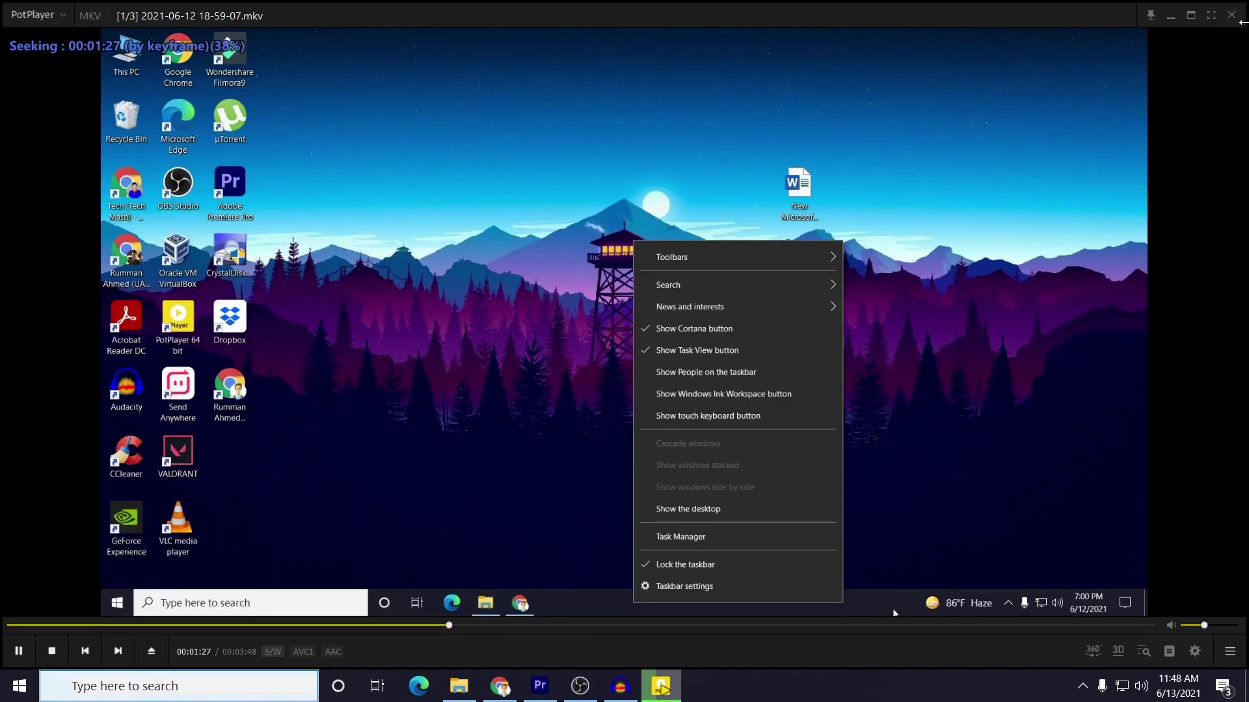
{"action": "left_click", "coordinate": [1231, 15]}
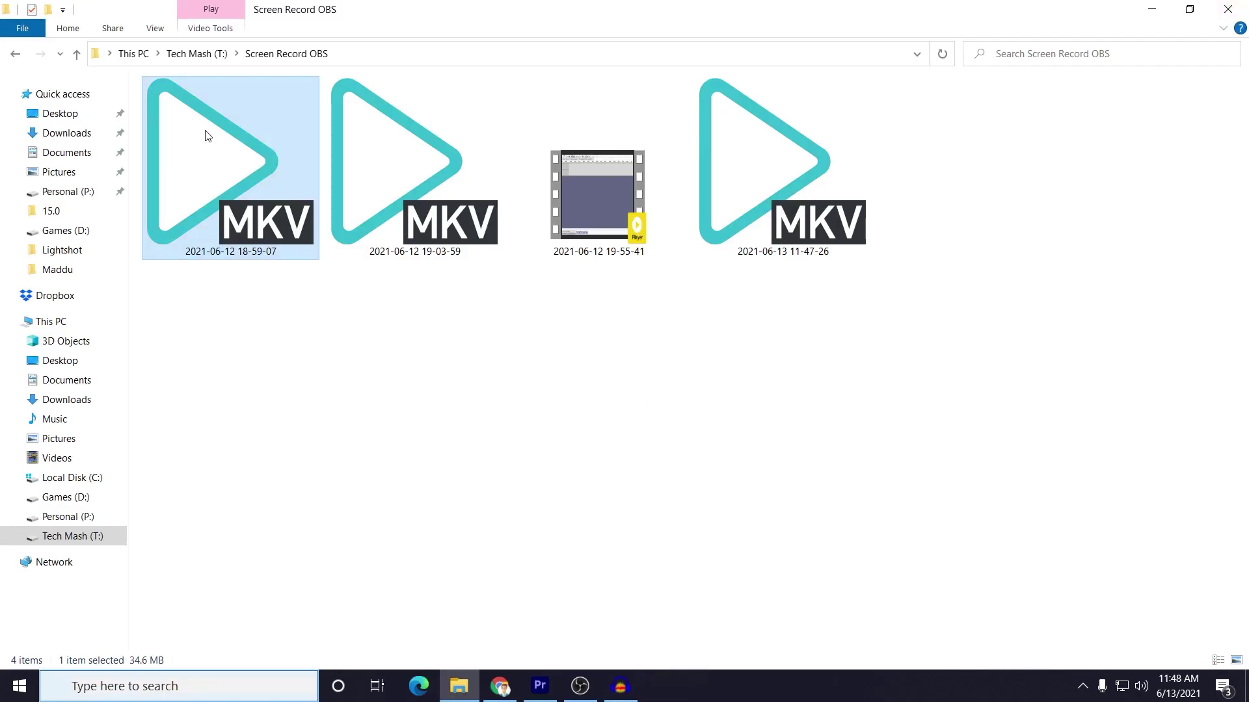
{"action": "left_click_drag", "start_coordinate": [186, 128], "coordinate": [94, 577]}
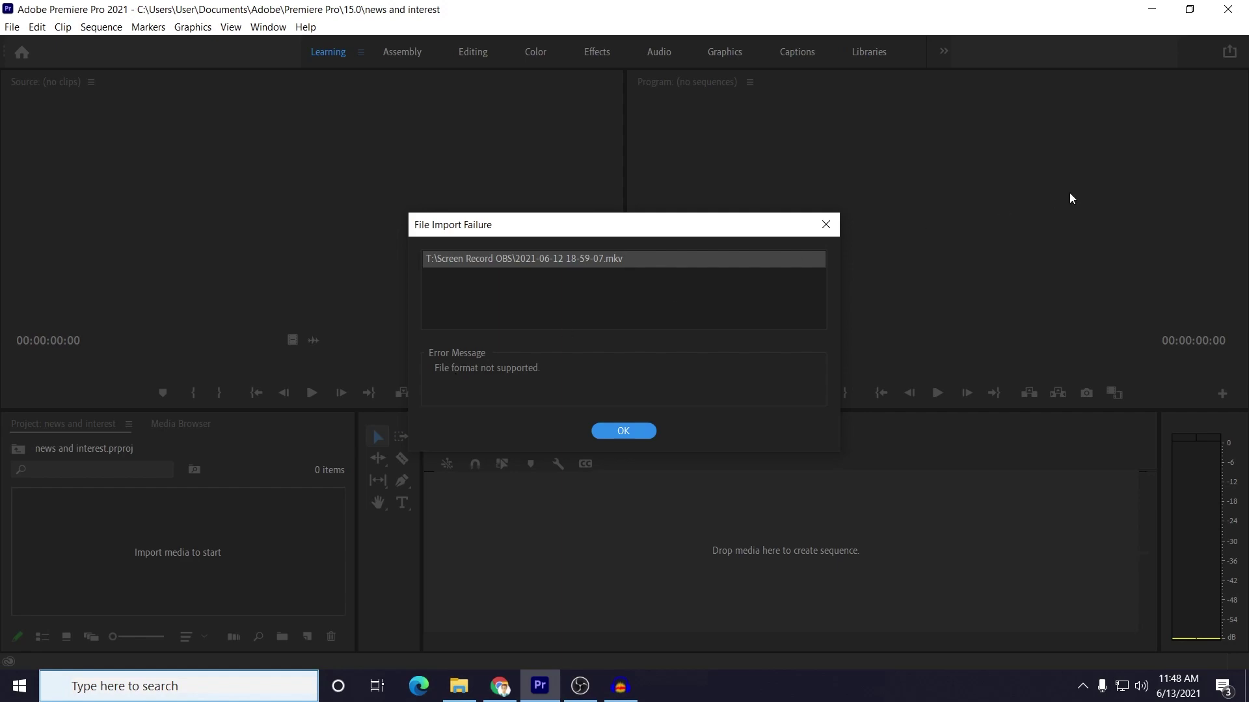
{"action": "left_click", "coordinate": [826, 225]}
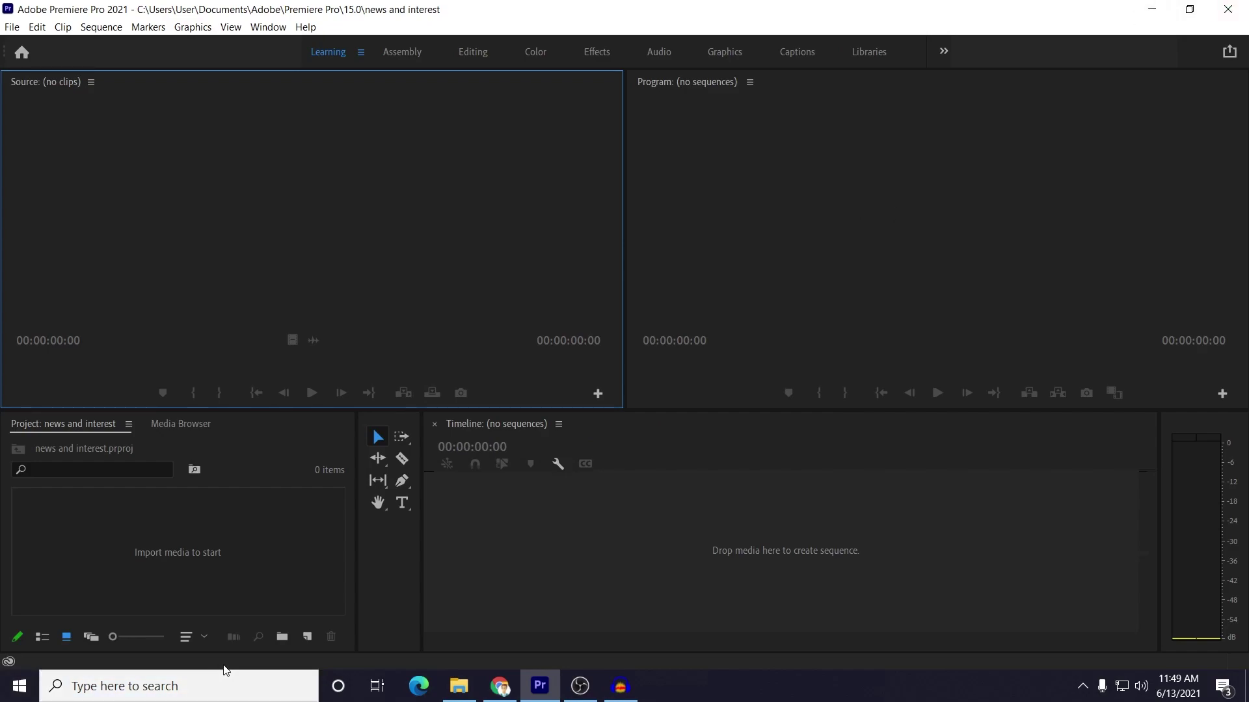
Step: Run the downloaded XMedia Recode 3.5.3.7 64-bit installer from Chrome's download bar
{"action": "left_click", "coordinate": [499, 686]}
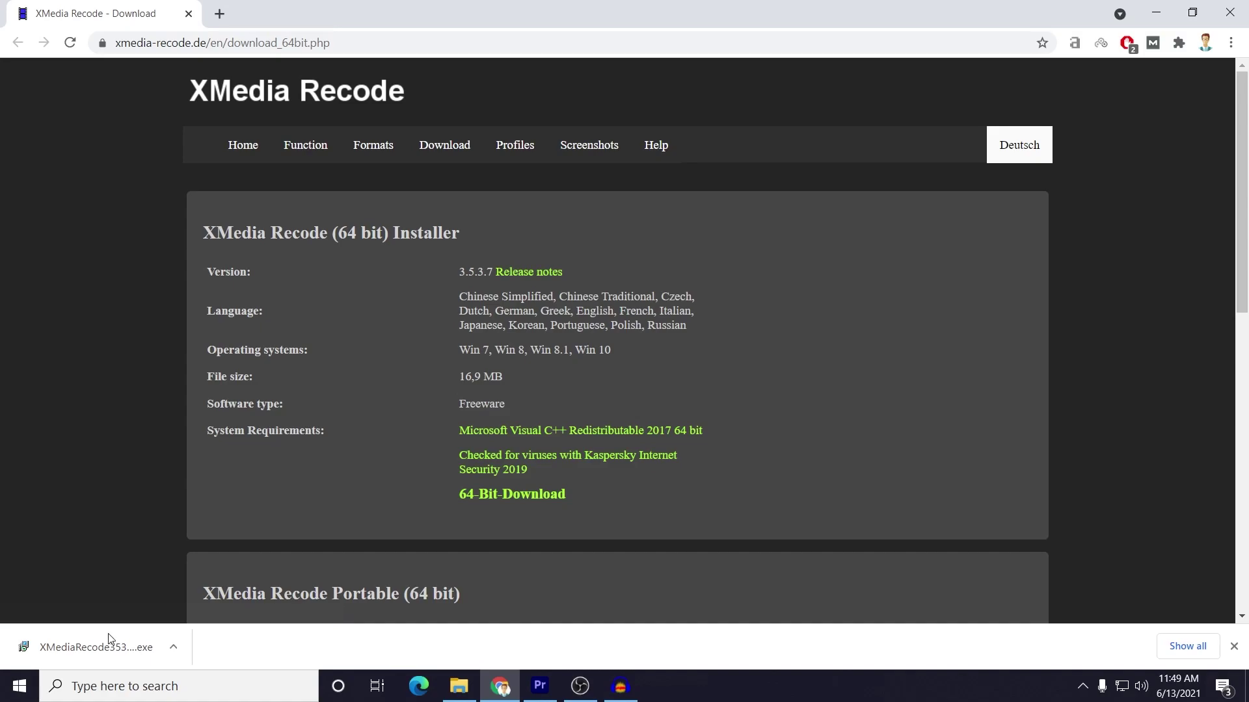
{"action": "left_click", "coordinate": [71, 649]}
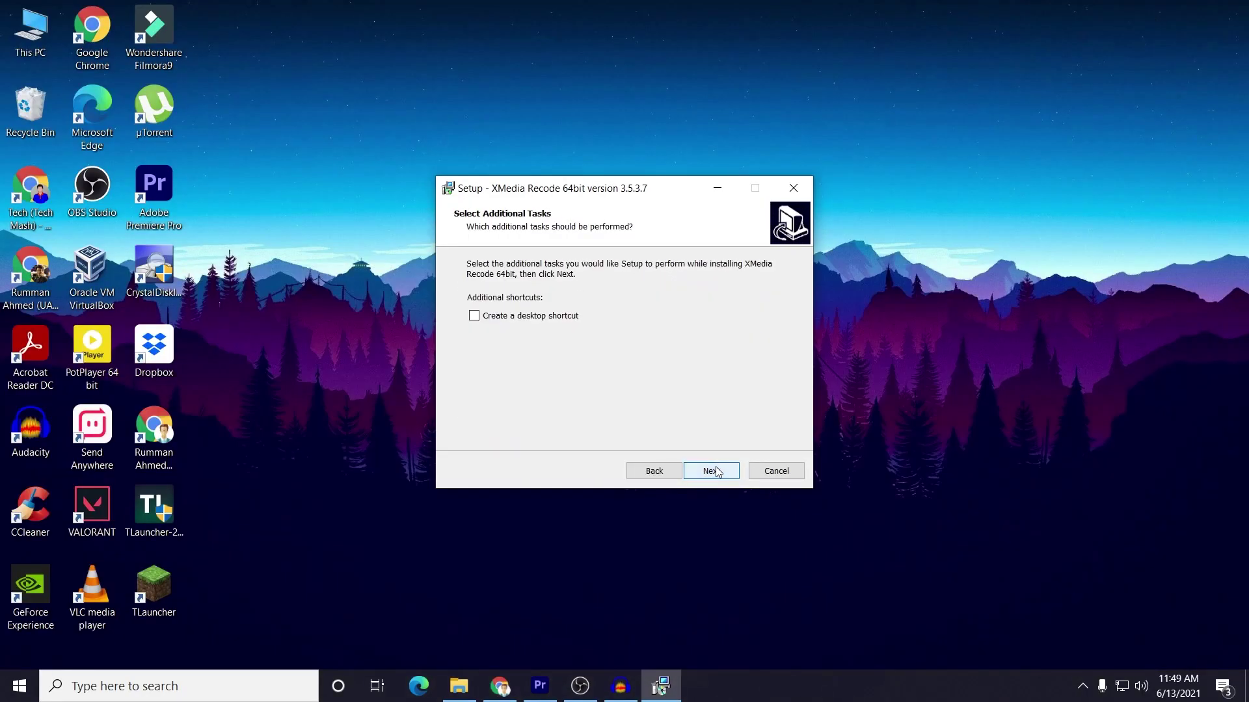
Step: Complete the XMedia Recode 3.5.3.7 64bit setup wizard and launch the program on finish
{"action": "left_click", "coordinate": [712, 472]}
{"action": "left_click", "coordinate": [717, 471]}
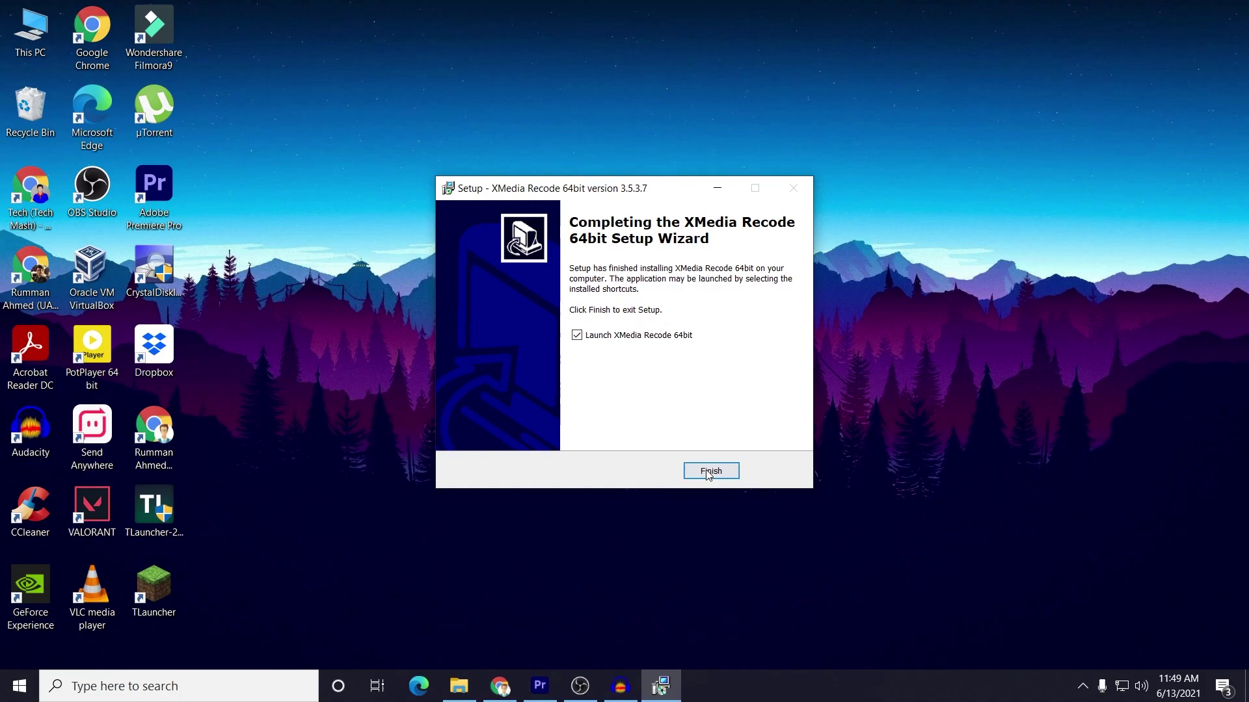
{"action": "left_click", "coordinate": [708, 470]}
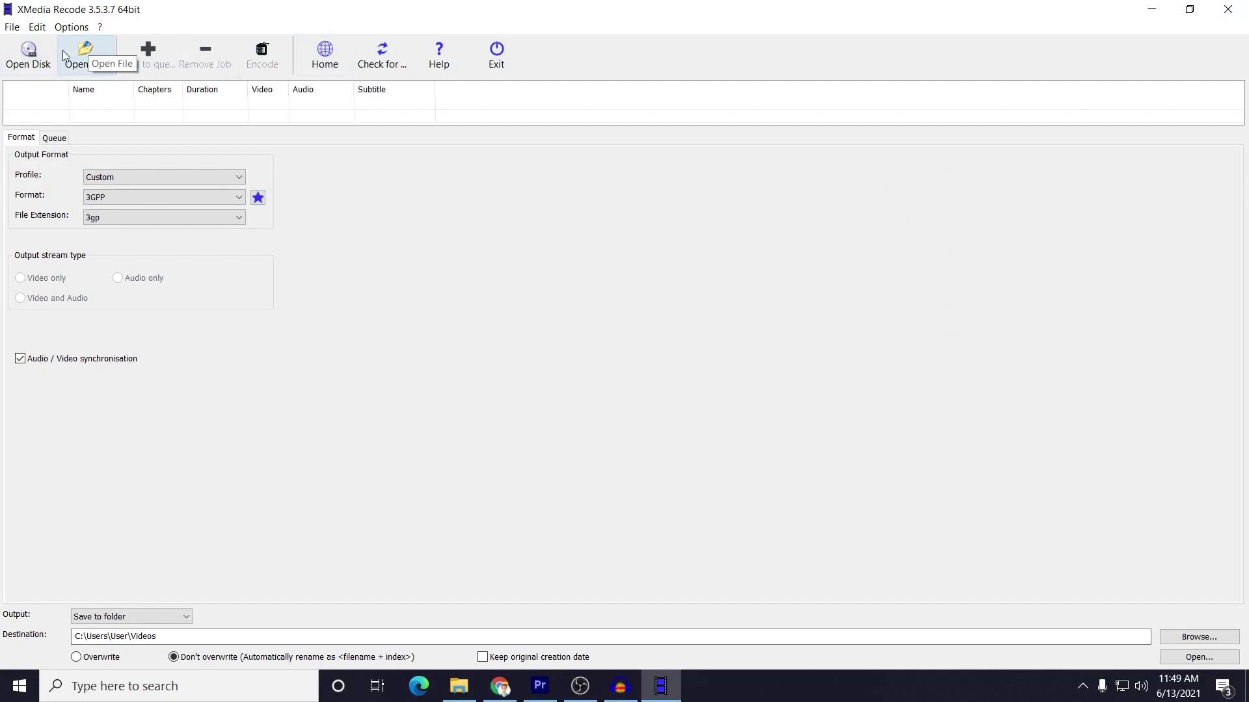
Step: Add the 2021-06-12 MKV from Tech Mash (T:) > Screen Record OBS to the job list
{"action": "left_click", "coordinate": [89, 57]}
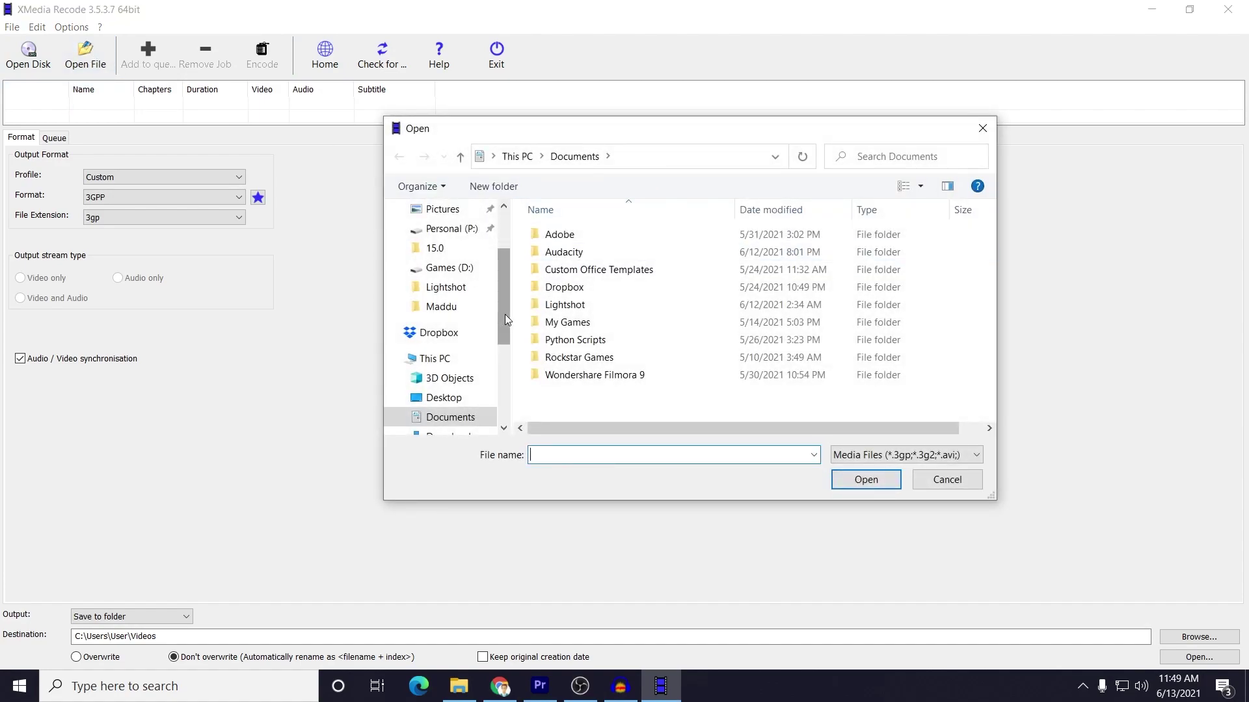
{"action": "left_click_drag", "start_coordinate": [505, 314], "coordinate": [500, 393]}
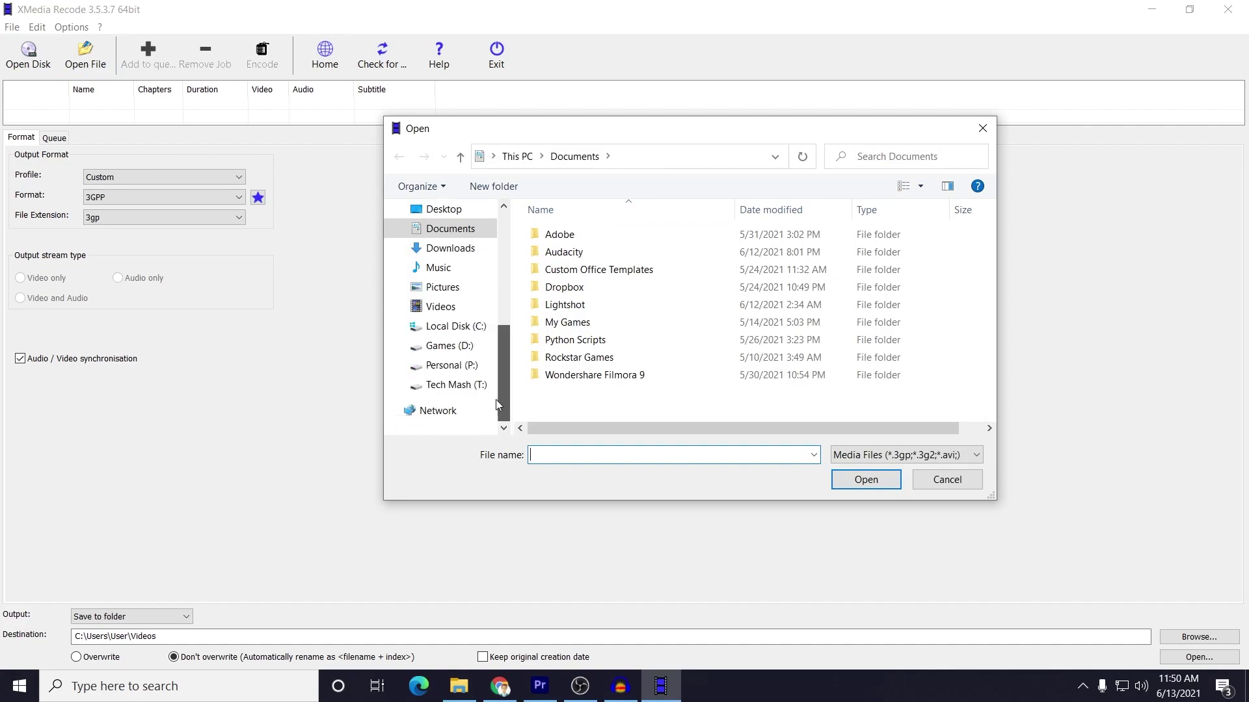
{"action": "left_click", "coordinate": [471, 388]}
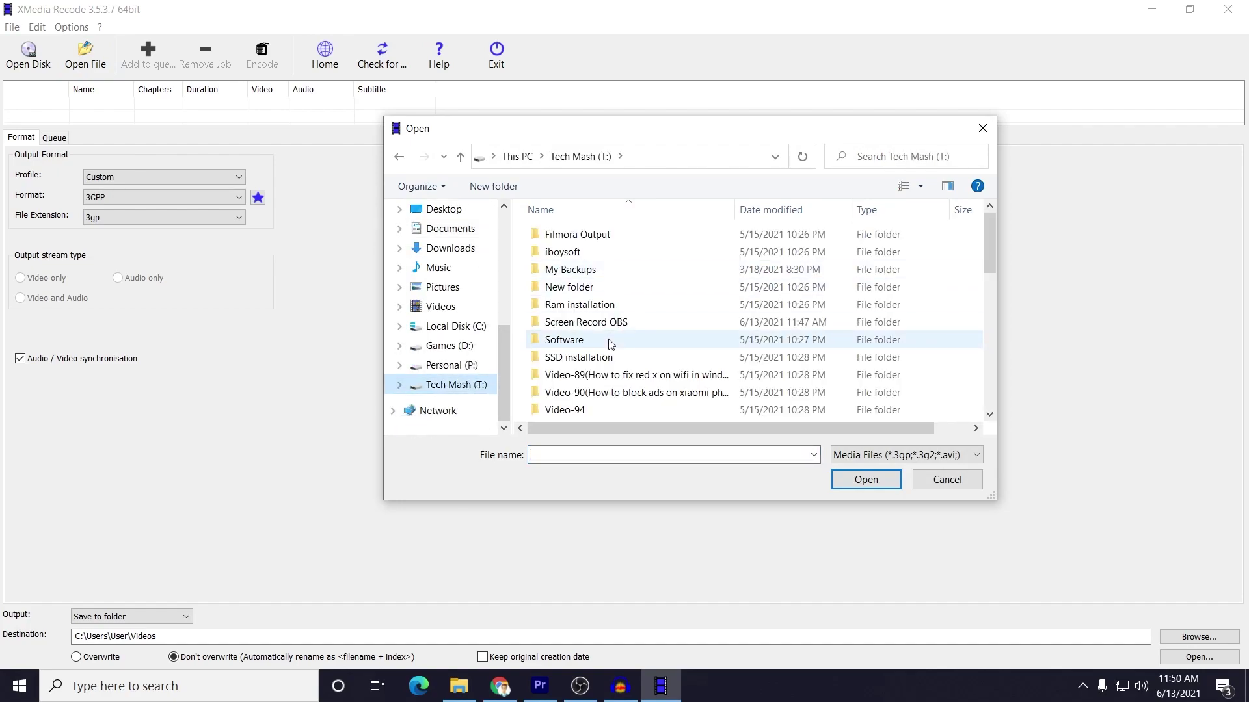
{"action": "double_click", "coordinate": [595, 323]}
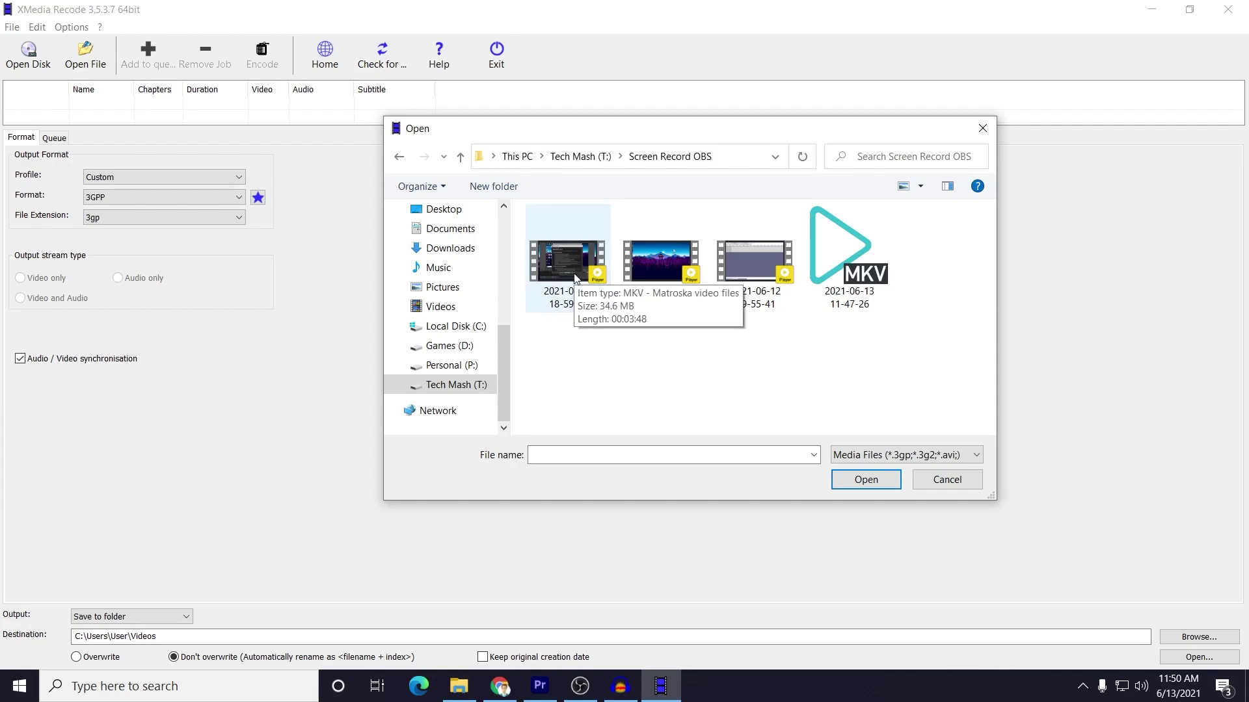
{"action": "double_click", "coordinate": [575, 279]}
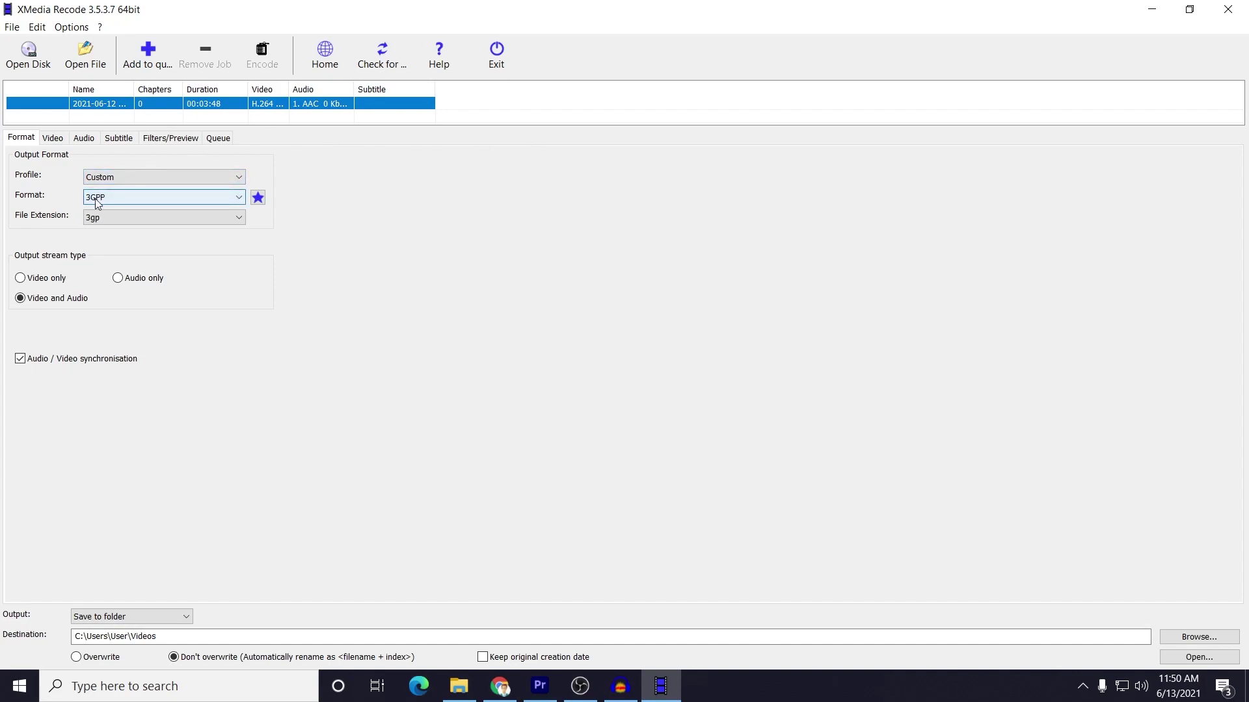
Step: Choose MP4 as the output format and keep mp4 as the file extension
{"action": "left_click", "coordinate": [142, 195]}
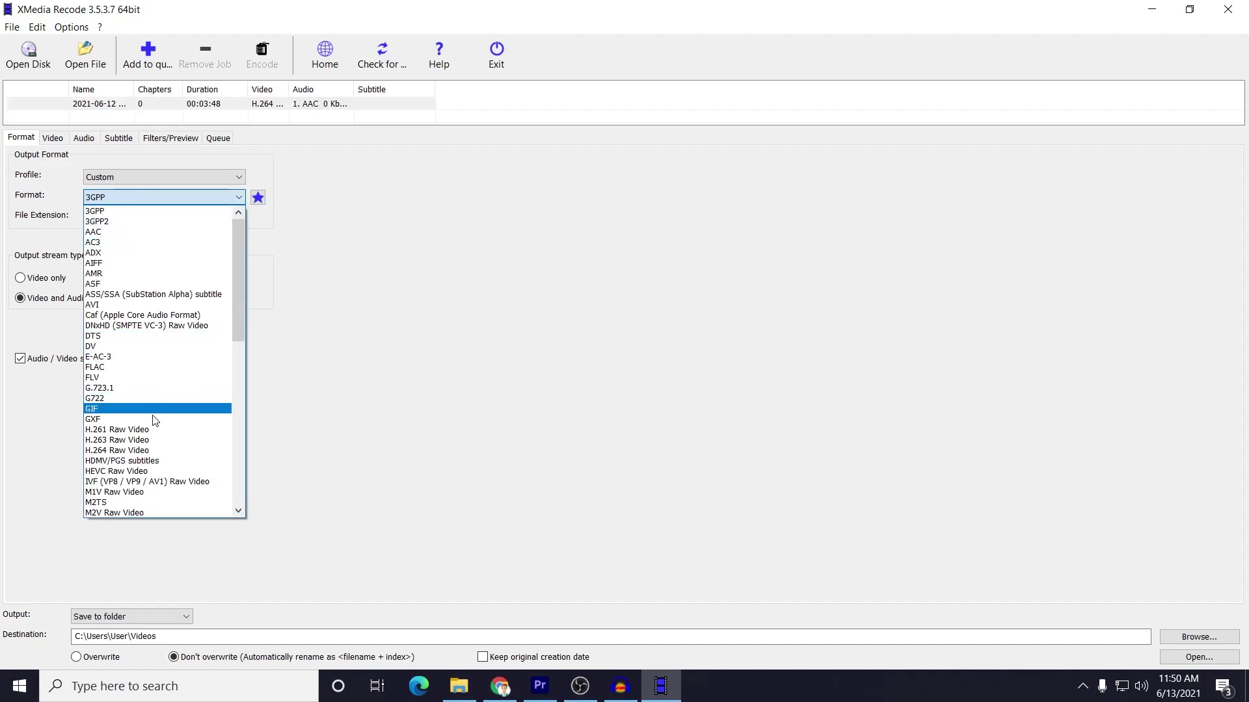
{"action": "scroll", "coordinate": [215, 403], "scroll_direction": "down", "scroll_amount": 2}
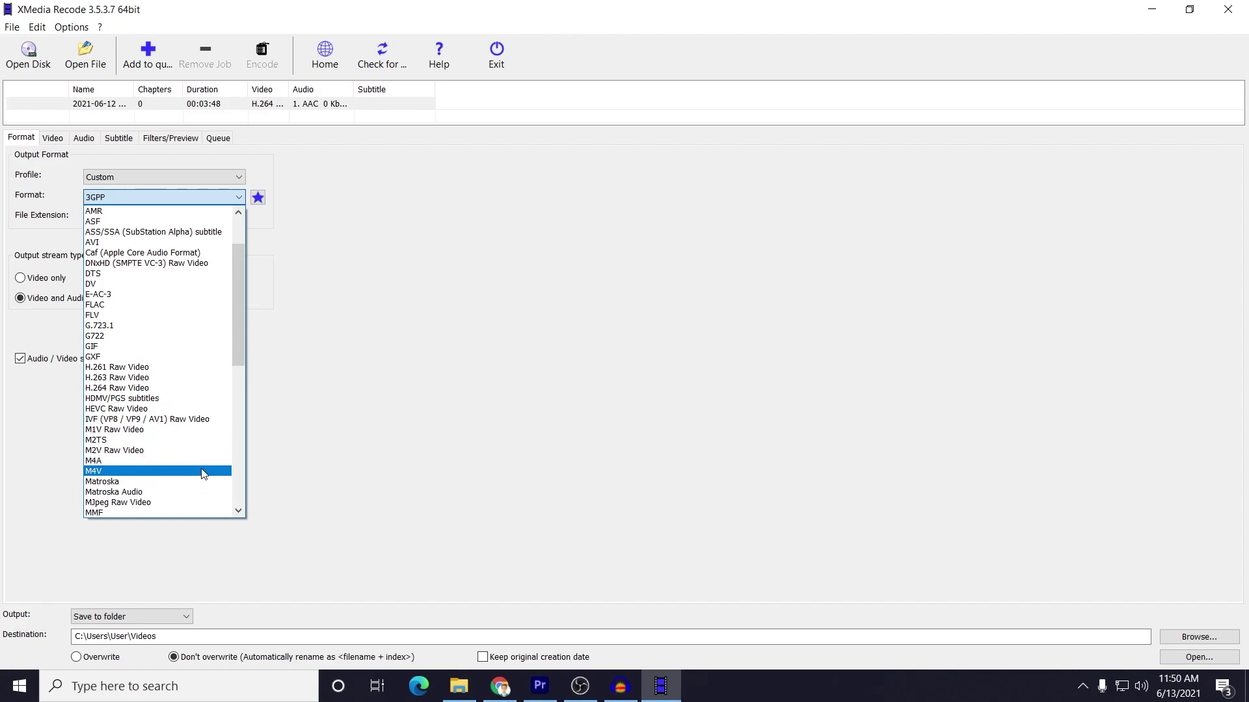
{"action": "scroll", "coordinate": [204, 474], "scroll_direction": "down", "scroll_amount": 4}
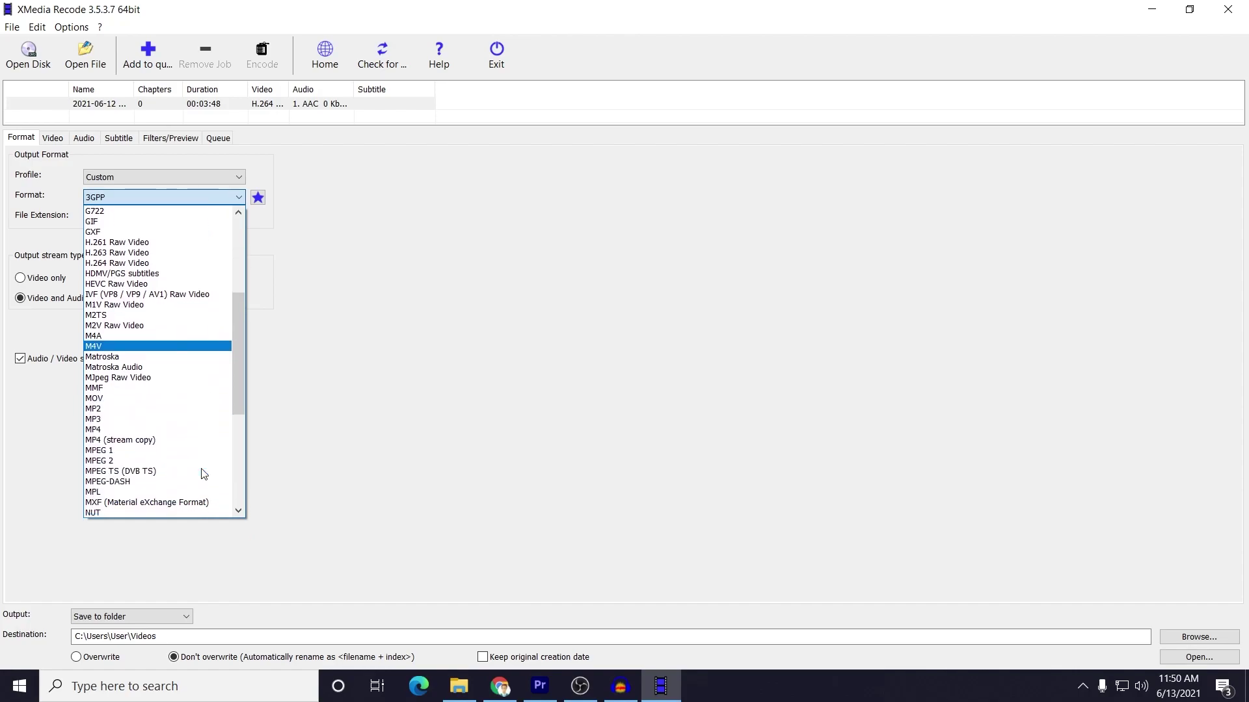
{"action": "left_click", "coordinate": [181, 432]}
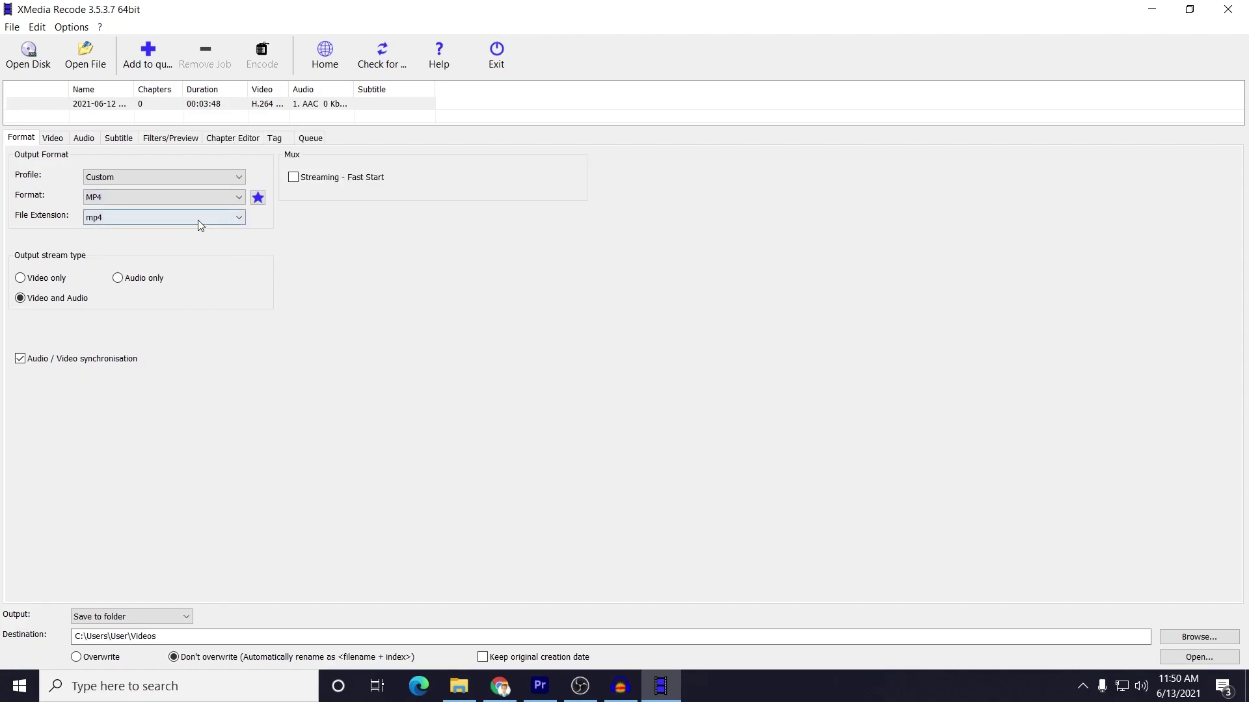
{"action": "left_click", "coordinate": [108, 217]}
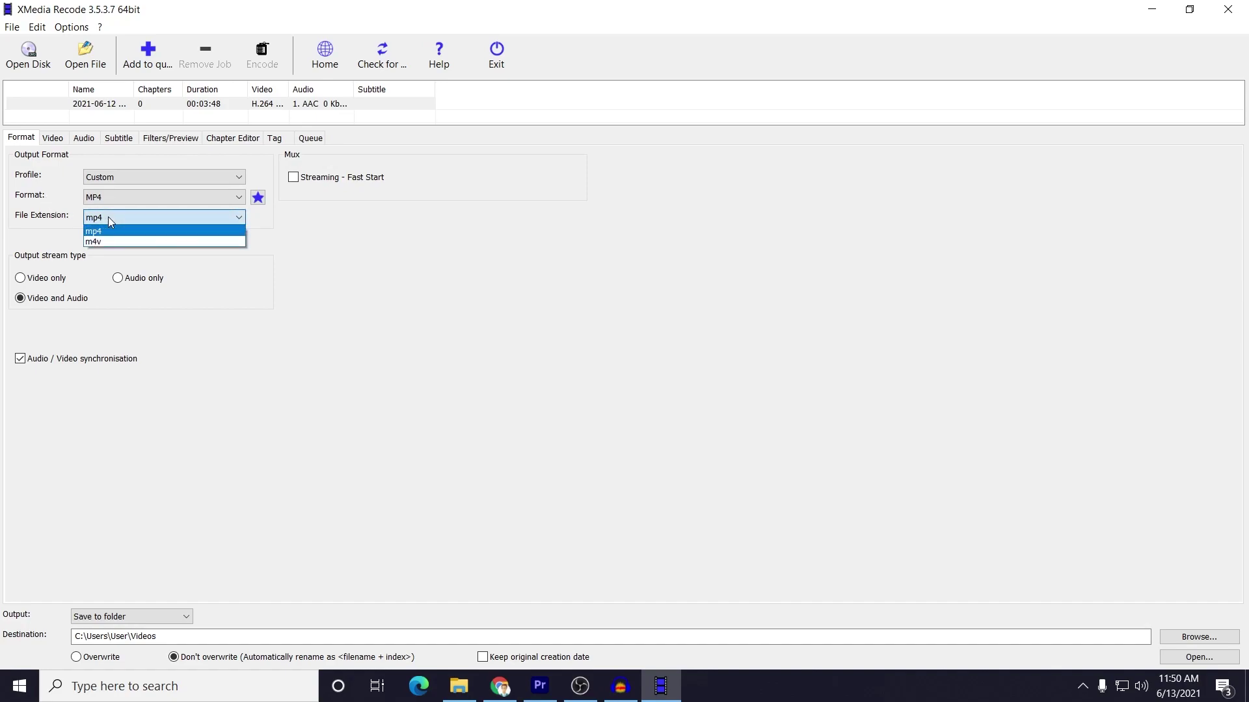
{"action": "left_click", "coordinate": [108, 218]}
{"action": "left_click", "coordinate": [108, 217]}
{"action": "left_click", "coordinate": [109, 221]}
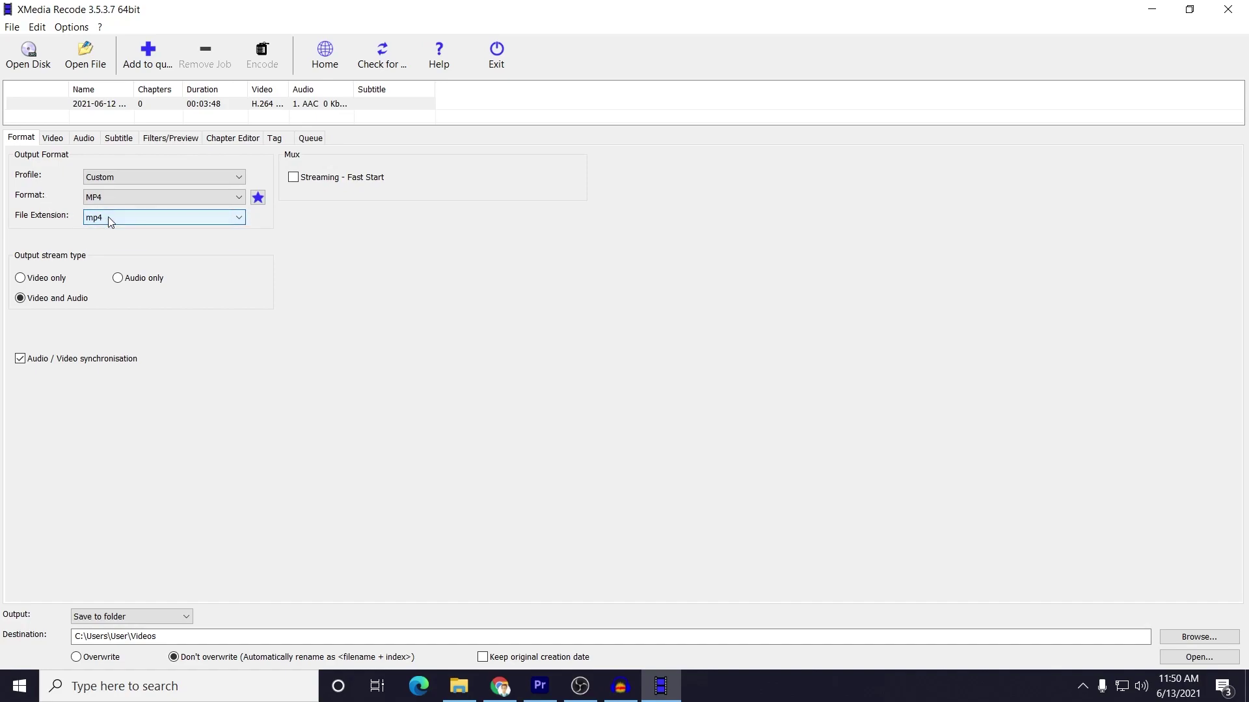
Step: Keep both video and audio in the output and set the destination folder to Desktop
{"action": "left_click", "coordinate": [20, 299]}
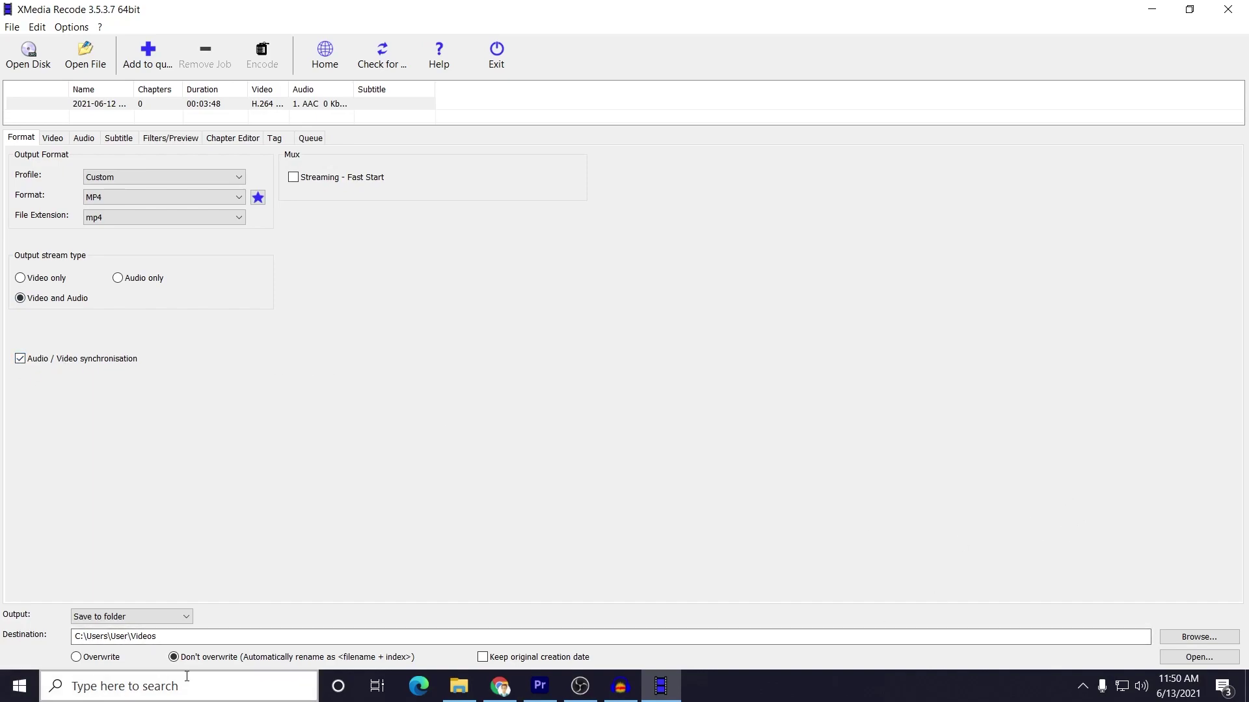
{"action": "left_click", "coordinate": [1211, 637]}
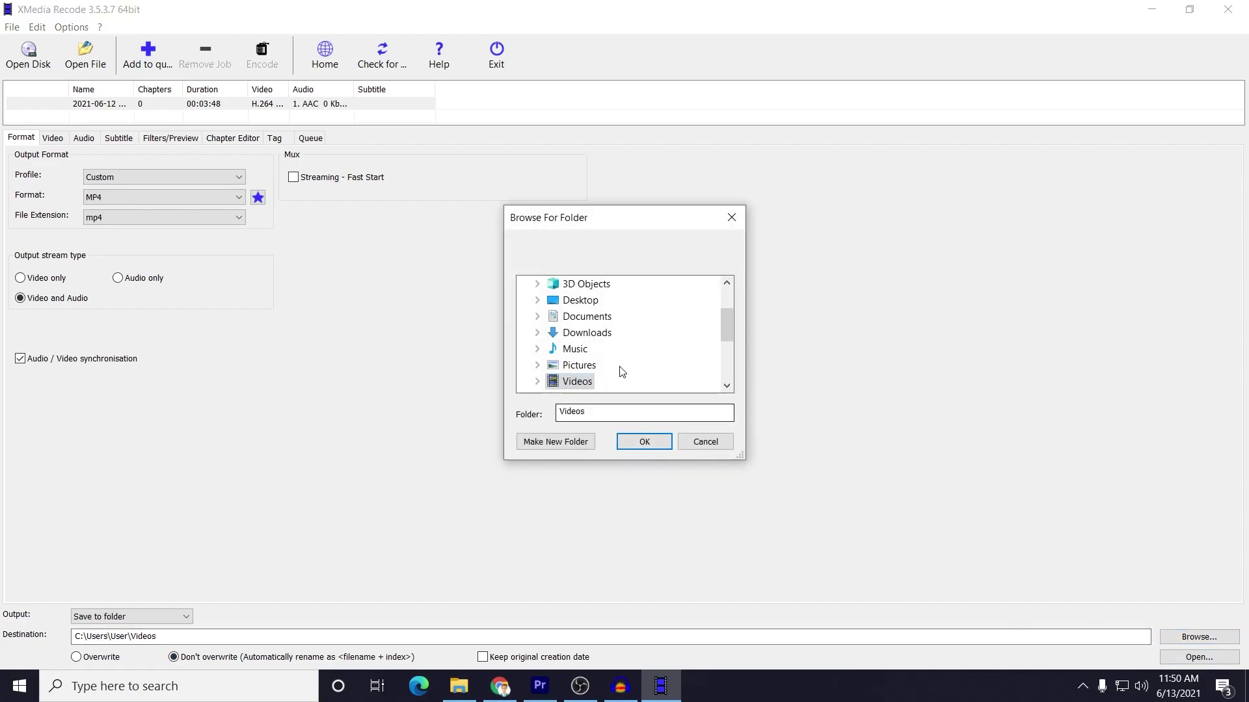
{"action": "scroll", "coordinate": [625, 344], "scroll_direction": "up", "scroll_amount": 1}
{"action": "left_click", "coordinate": [585, 349]}
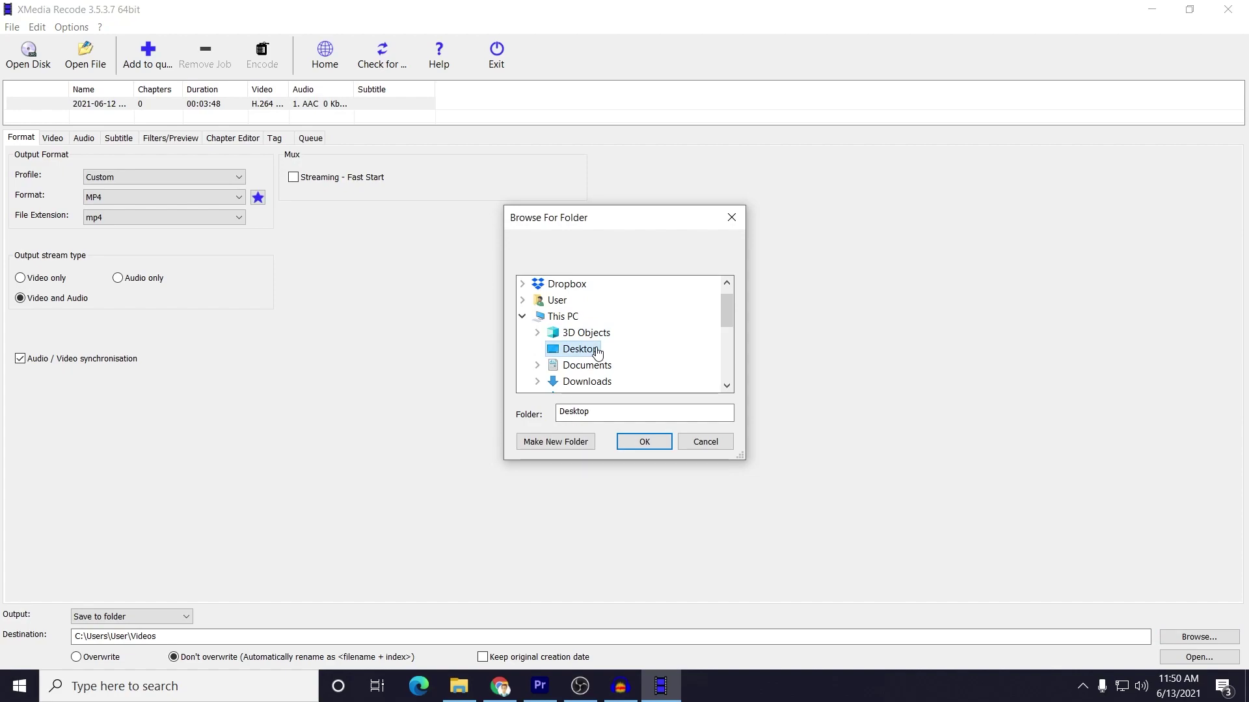
{"action": "left_click", "coordinate": [642, 443]}
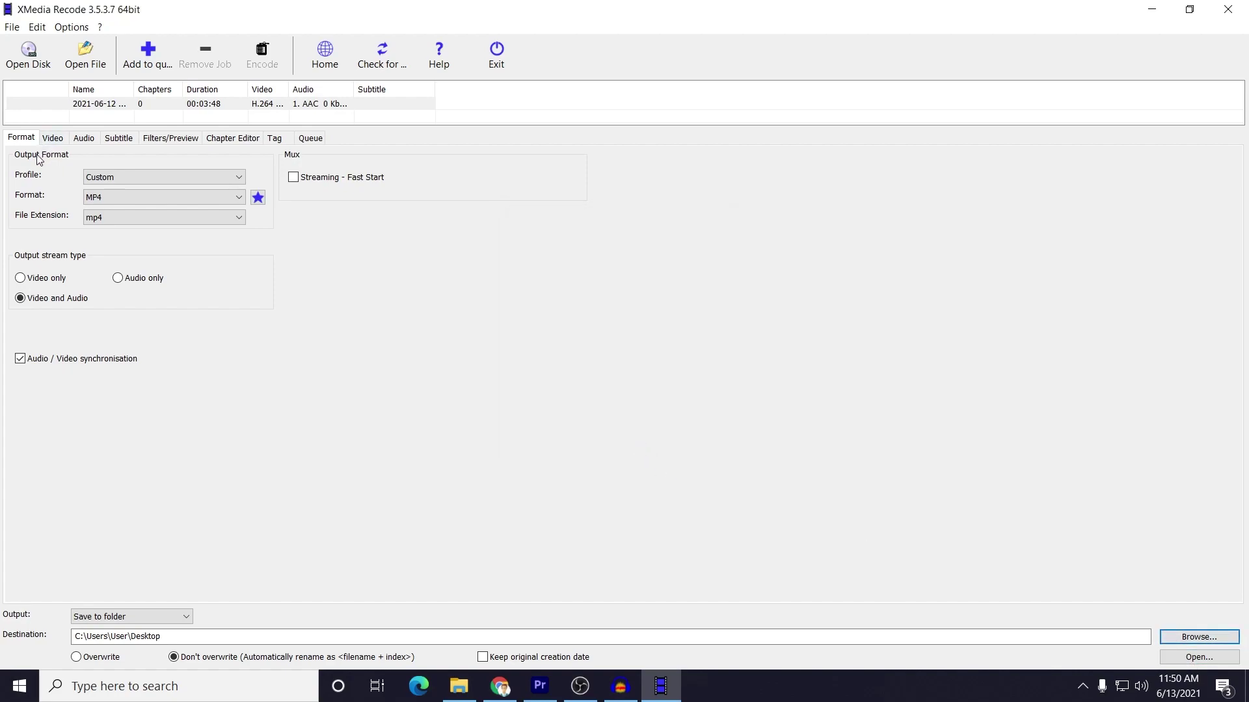
Step: Set Mode to Copy on both the Video and Audio tabs
{"action": "left_click", "coordinate": [49, 139]}
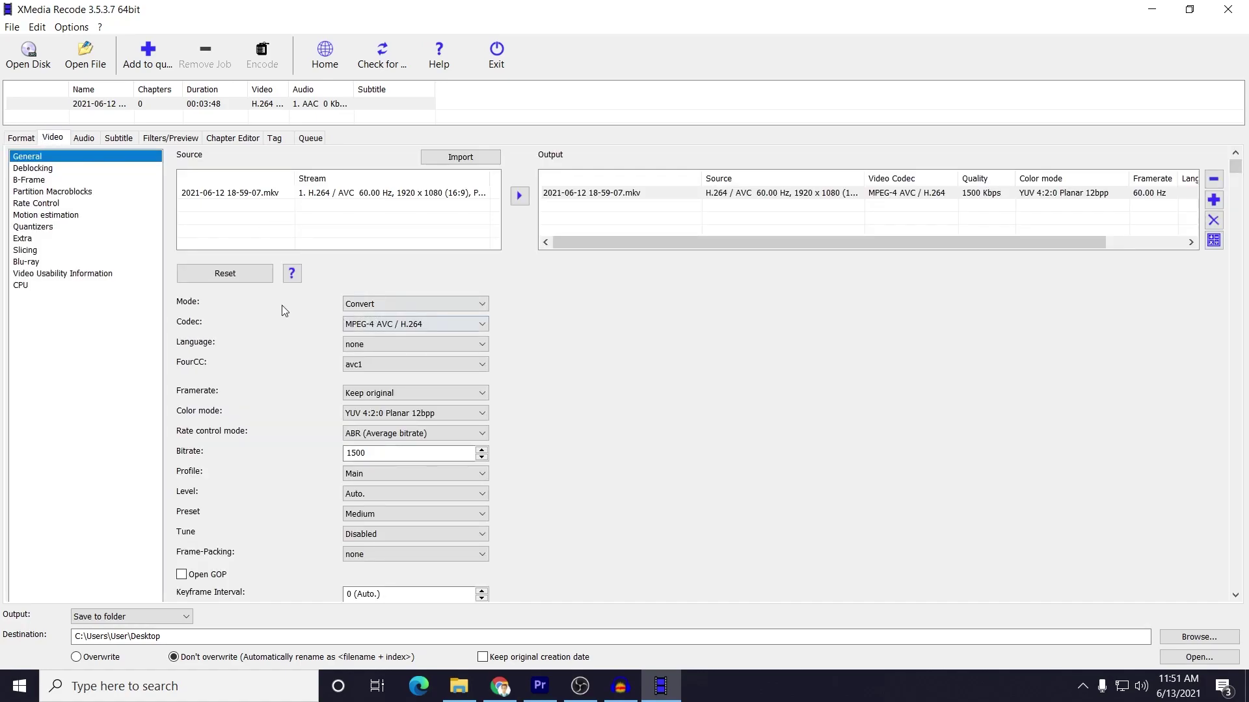
{"action": "left_click", "coordinate": [366, 306]}
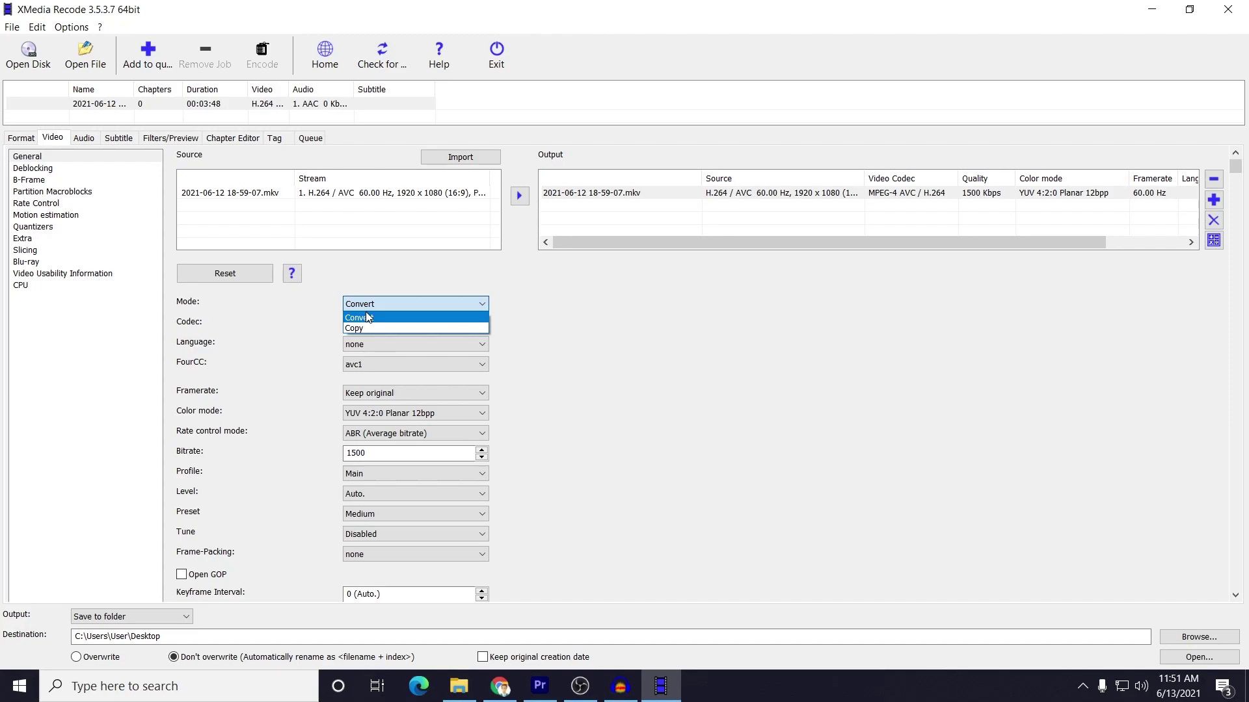
{"action": "left_click", "coordinate": [368, 329]}
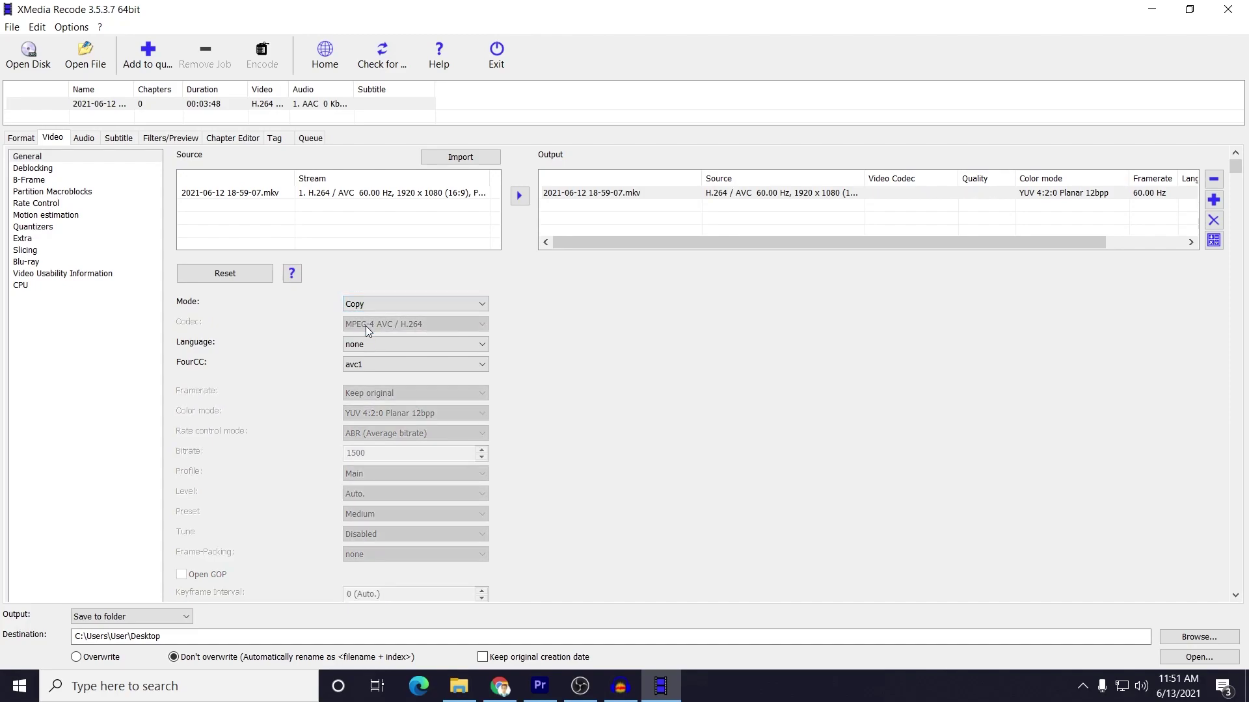
{"action": "left_click", "coordinate": [84, 139]}
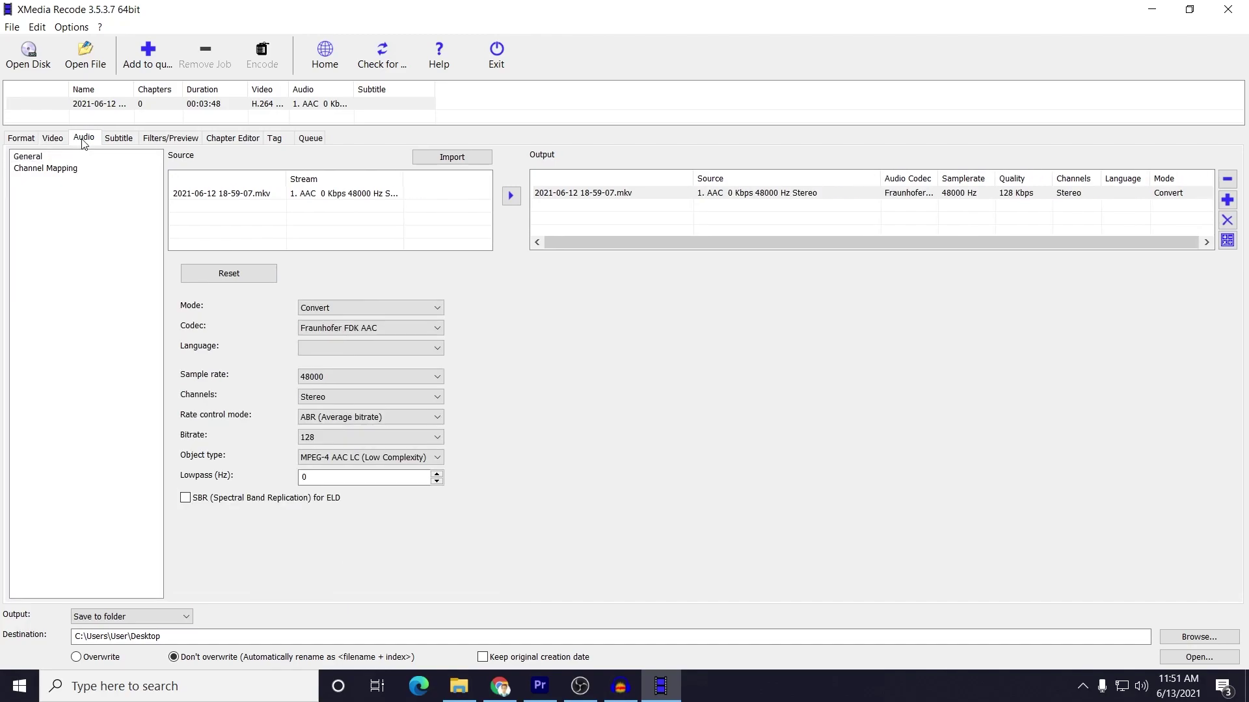
{"action": "left_click", "coordinate": [326, 308]}
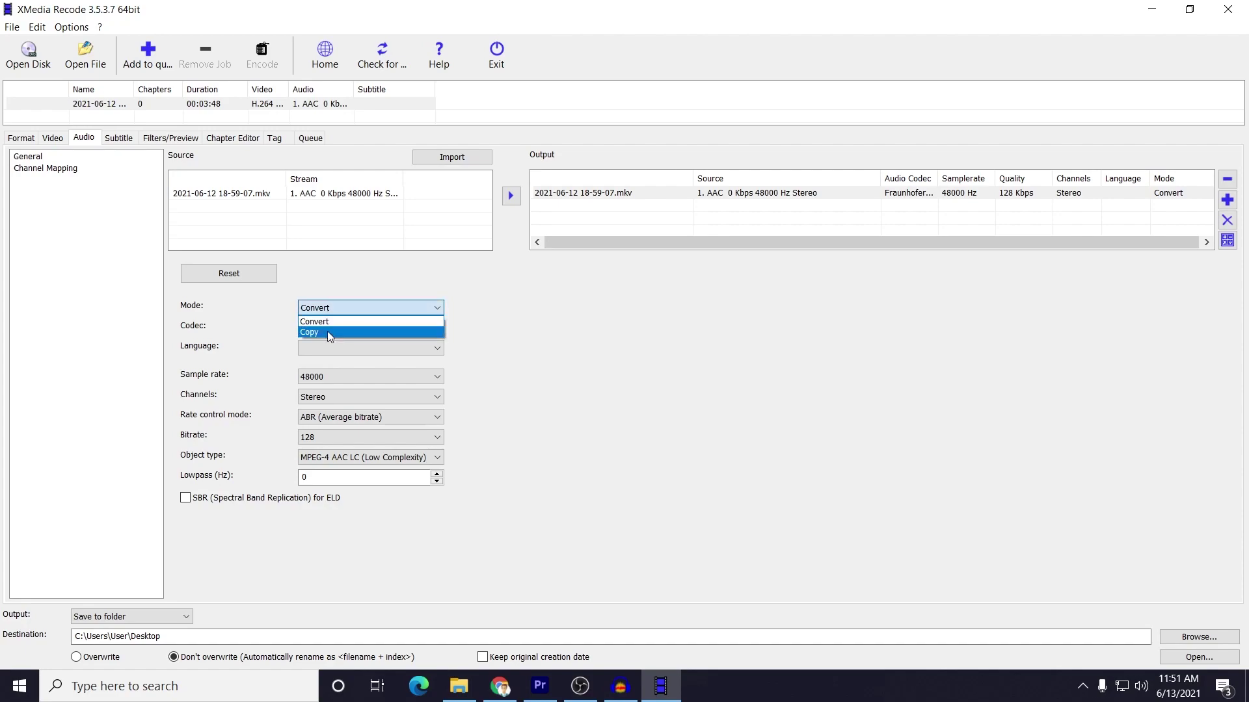
{"action": "left_click", "coordinate": [326, 331]}
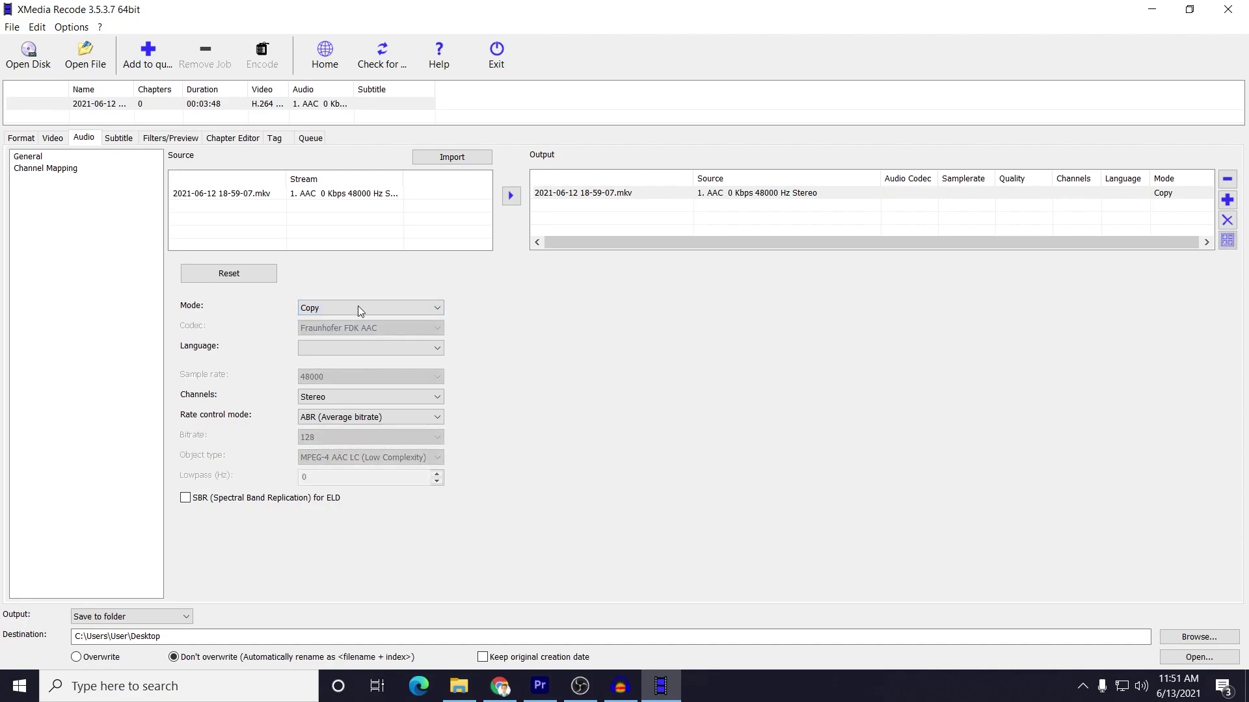
Step: Add the job to the queue, encode it, and close the success message
{"action": "left_click", "coordinate": [138, 71]}
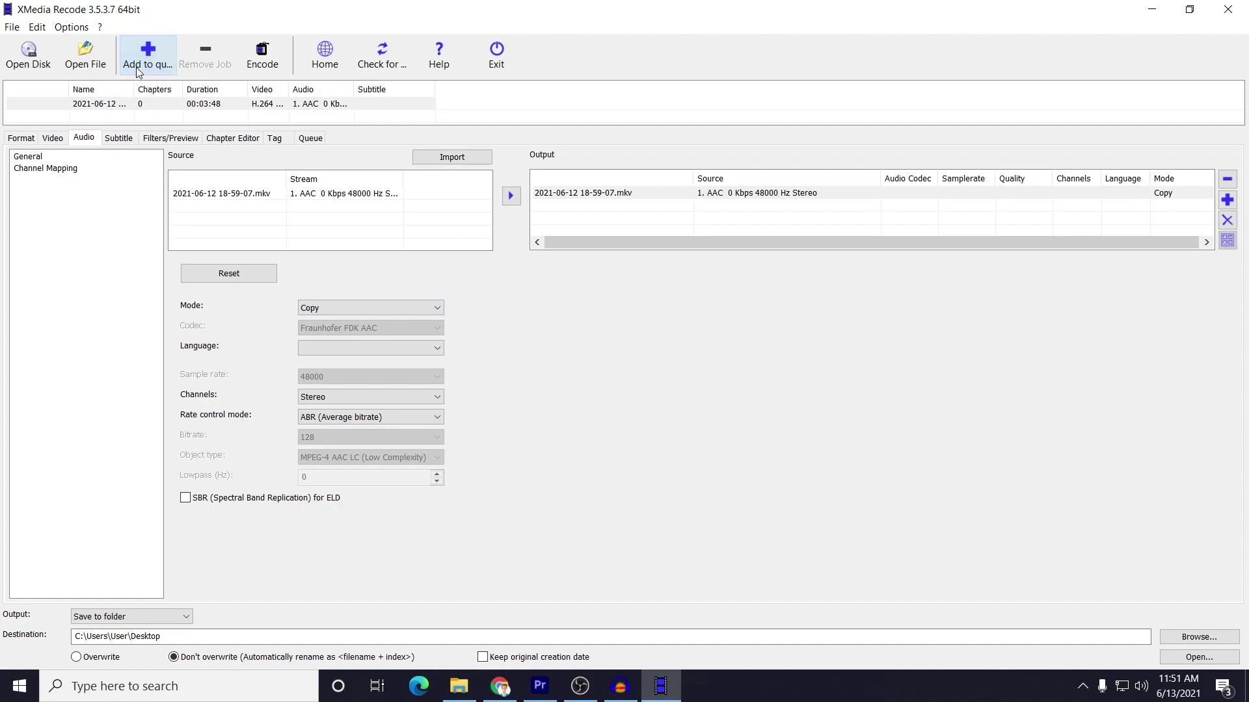
{"action": "left_click", "coordinate": [268, 50]}
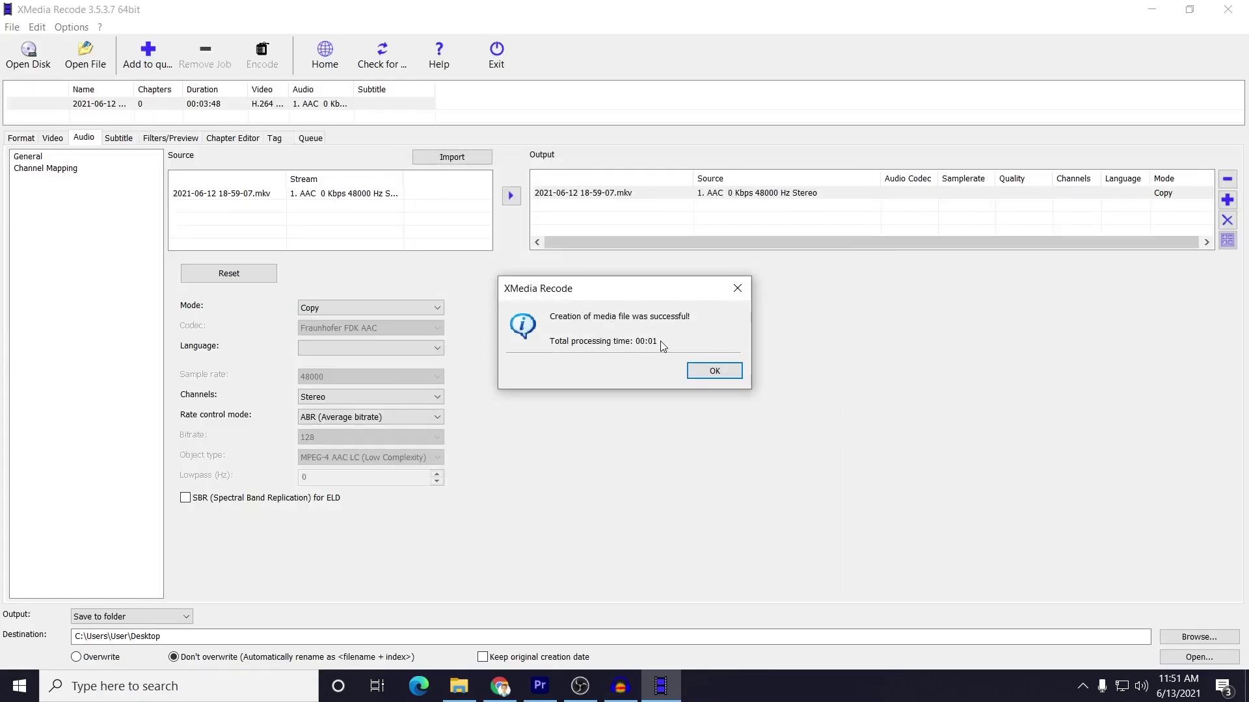
{"action": "left_click", "coordinate": [728, 368]}
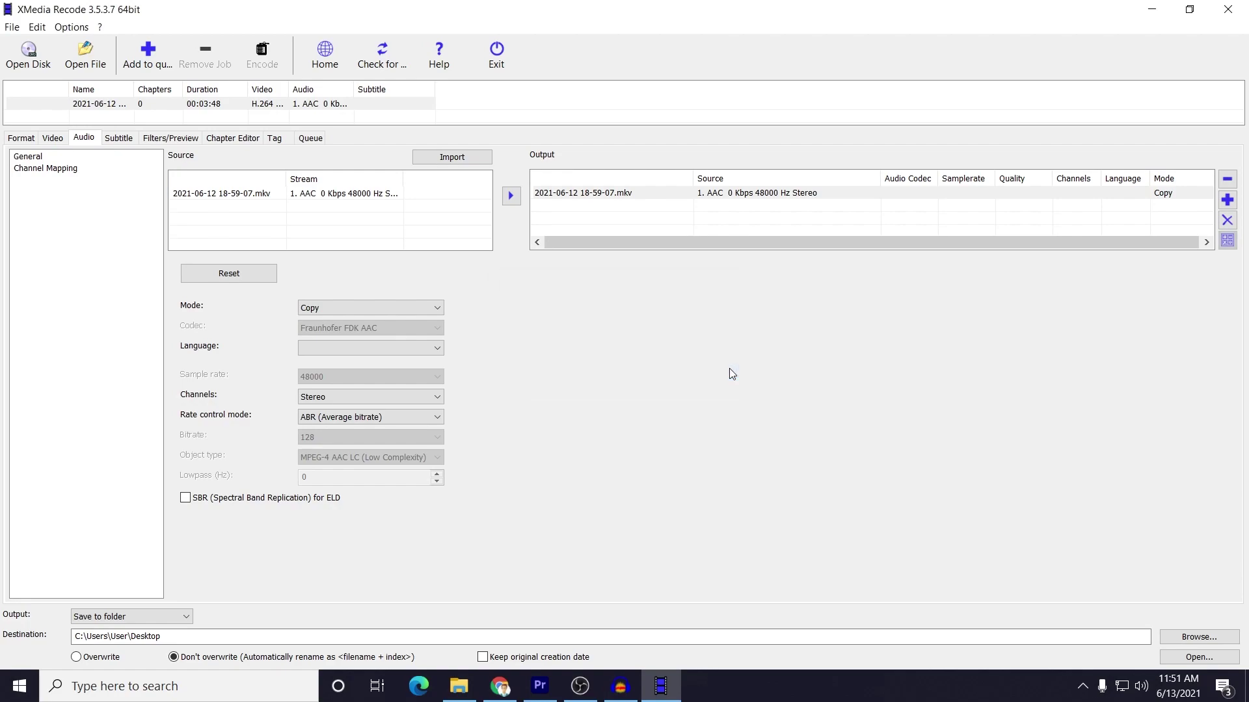
{"action": "left_click", "coordinate": [1149, 9]}
{"action": "left_click", "coordinate": [205, 32]}
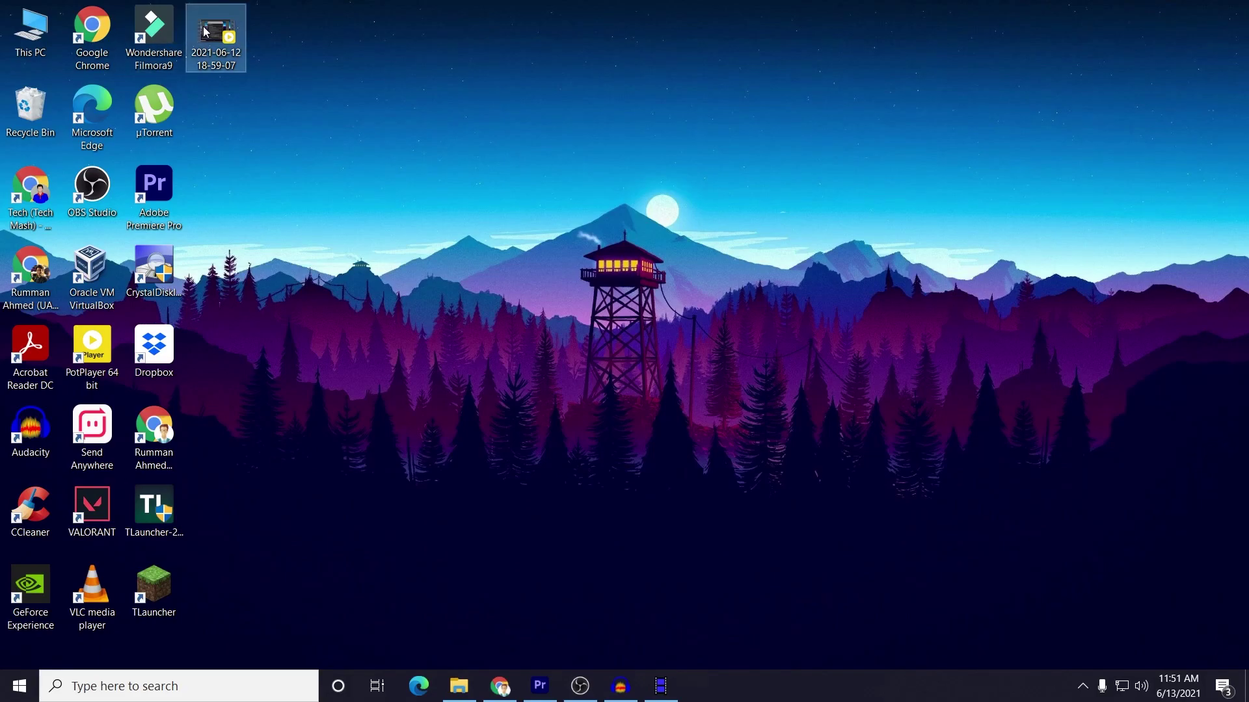
{"action": "double_click", "coordinate": [205, 31]}
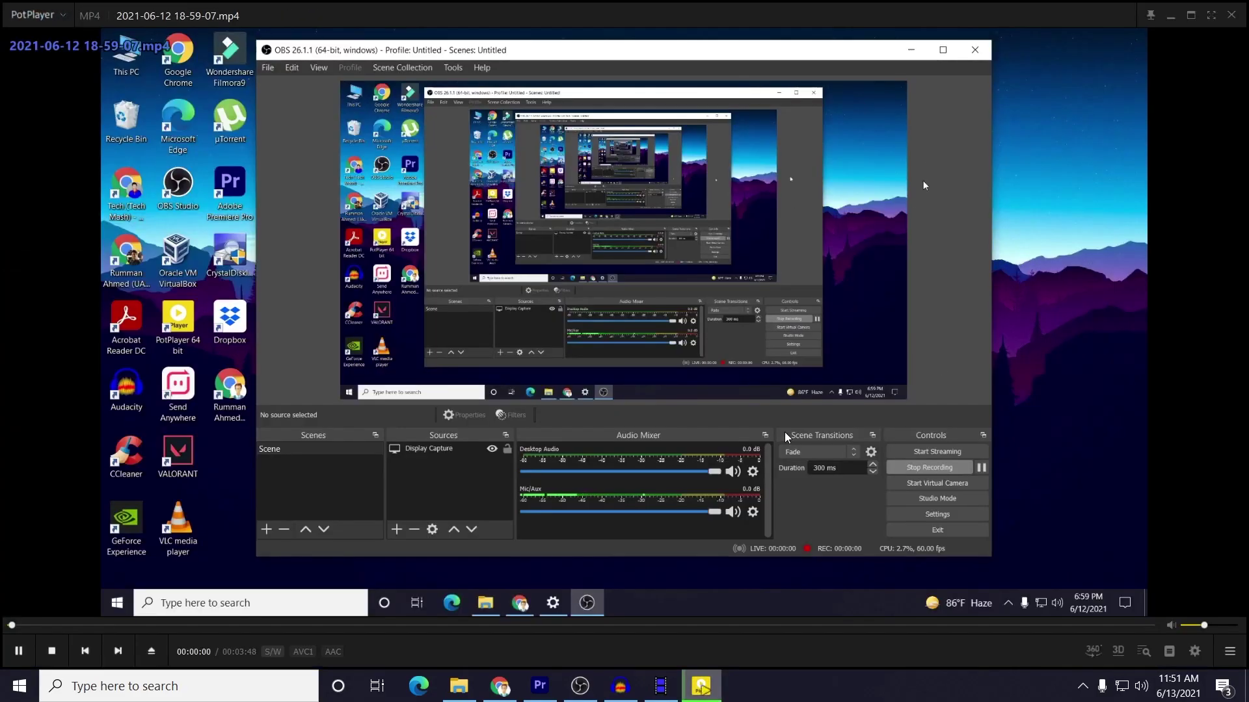
{"action": "left_click", "coordinate": [474, 625]}
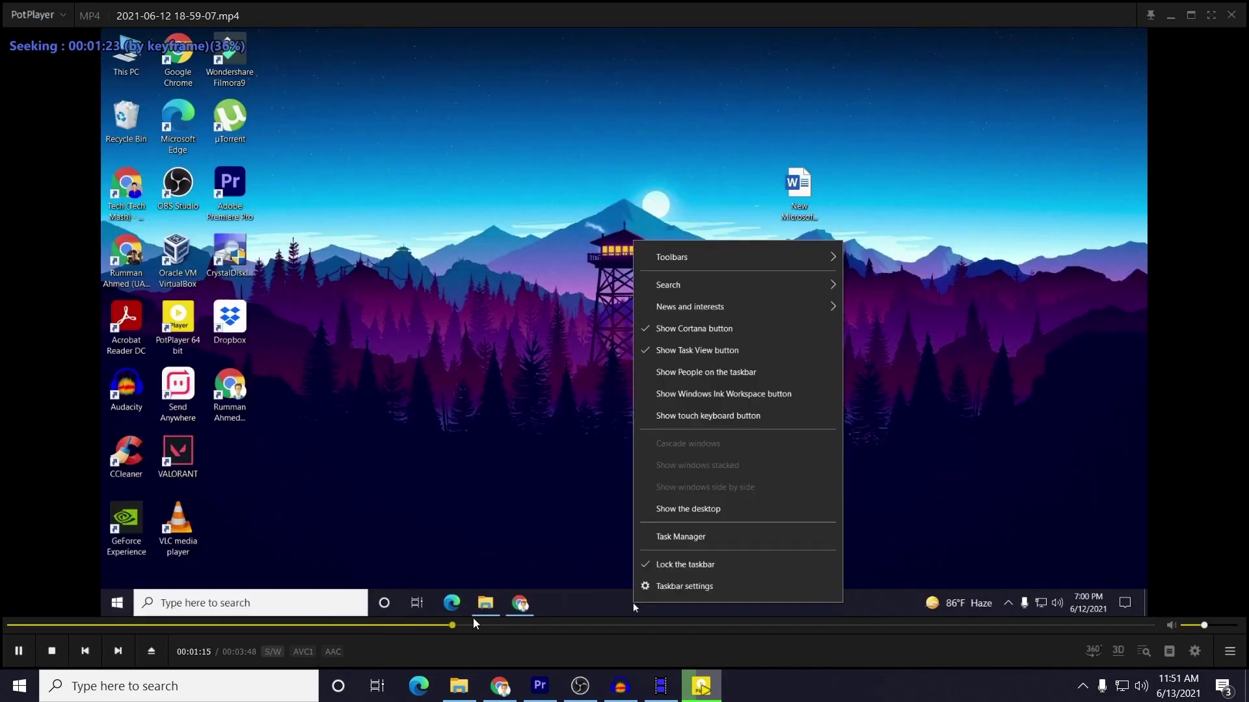
{"action": "left_click", "coordinate": [493, 625]}
{"action": "left_click", "coordinate": [529, 618]}
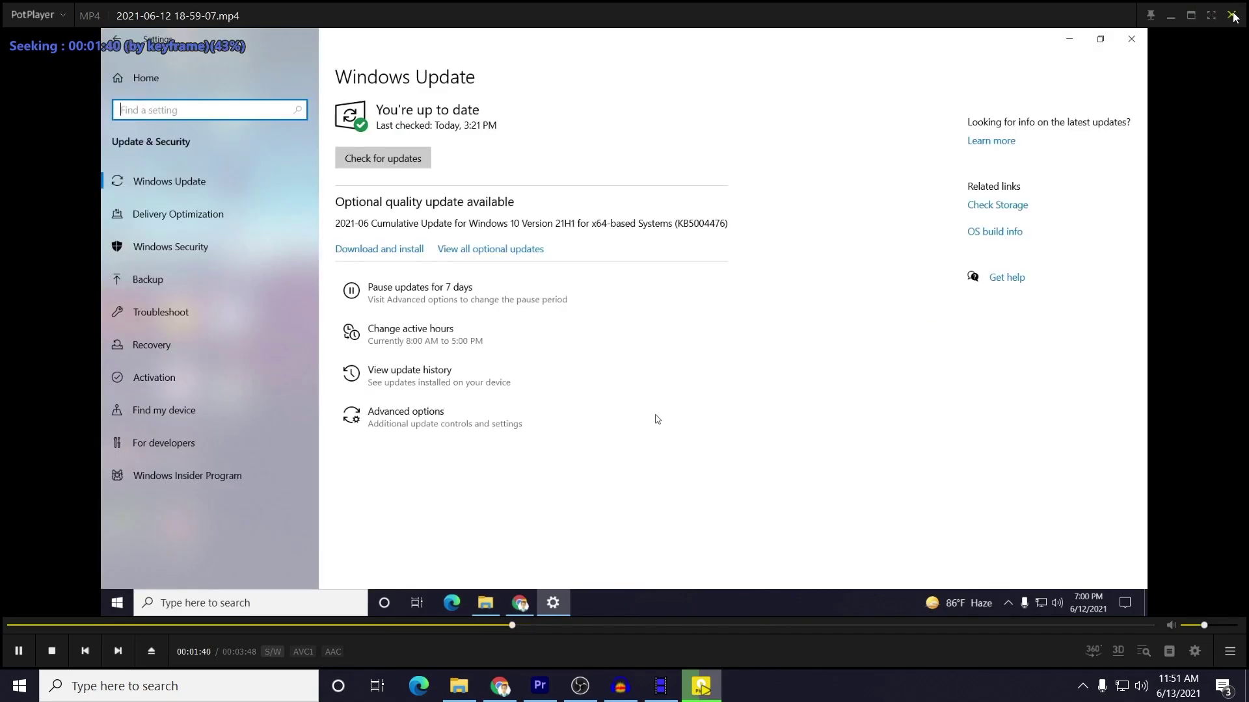
{"action": "key", "text": "alt+F4"}
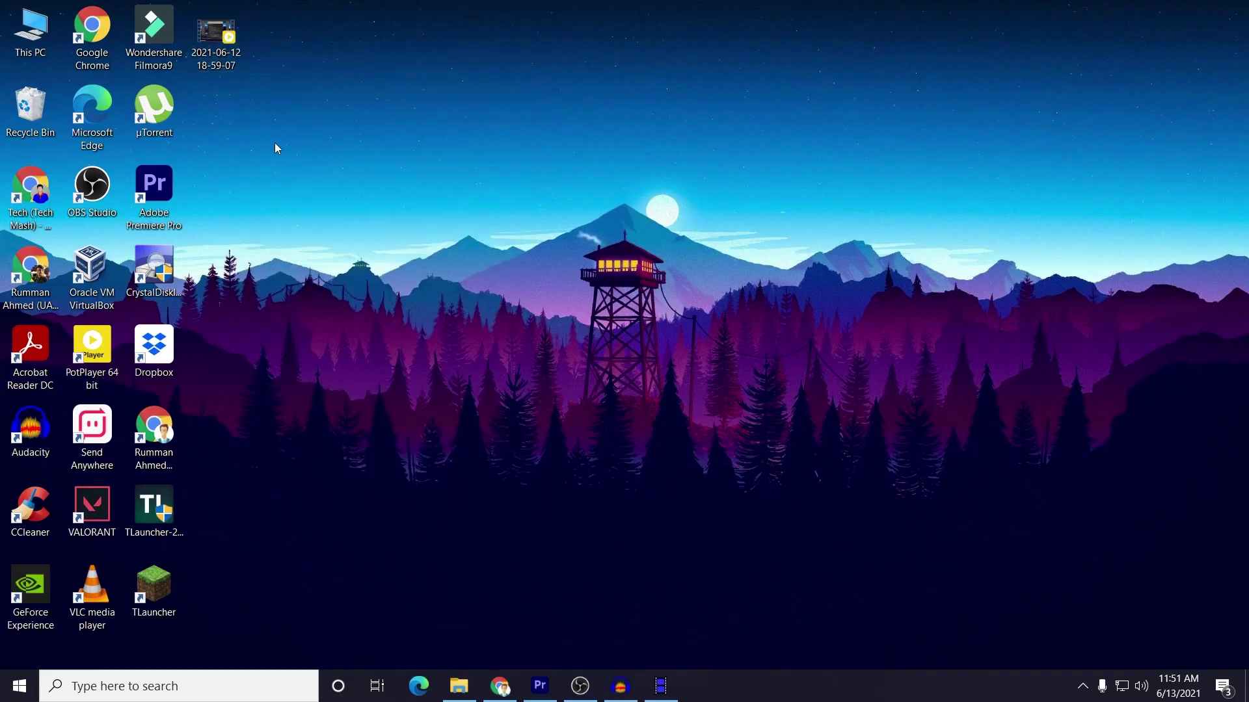
{"action": "right_click", "coordinate": [227, 37]}
{"action": "left_click", "coordinate": [273, 479]}
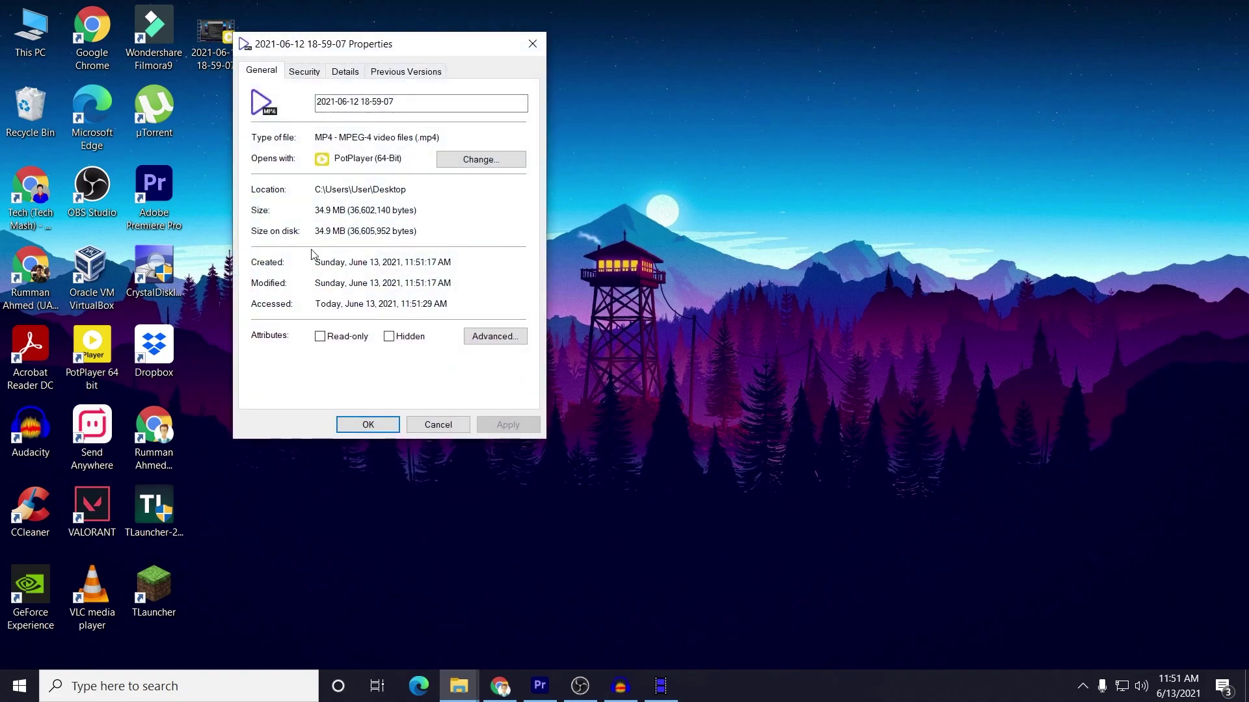
{"action": "left_click_drag", "start_coordinate": [319, 211], "coordinate": [340, 212]}
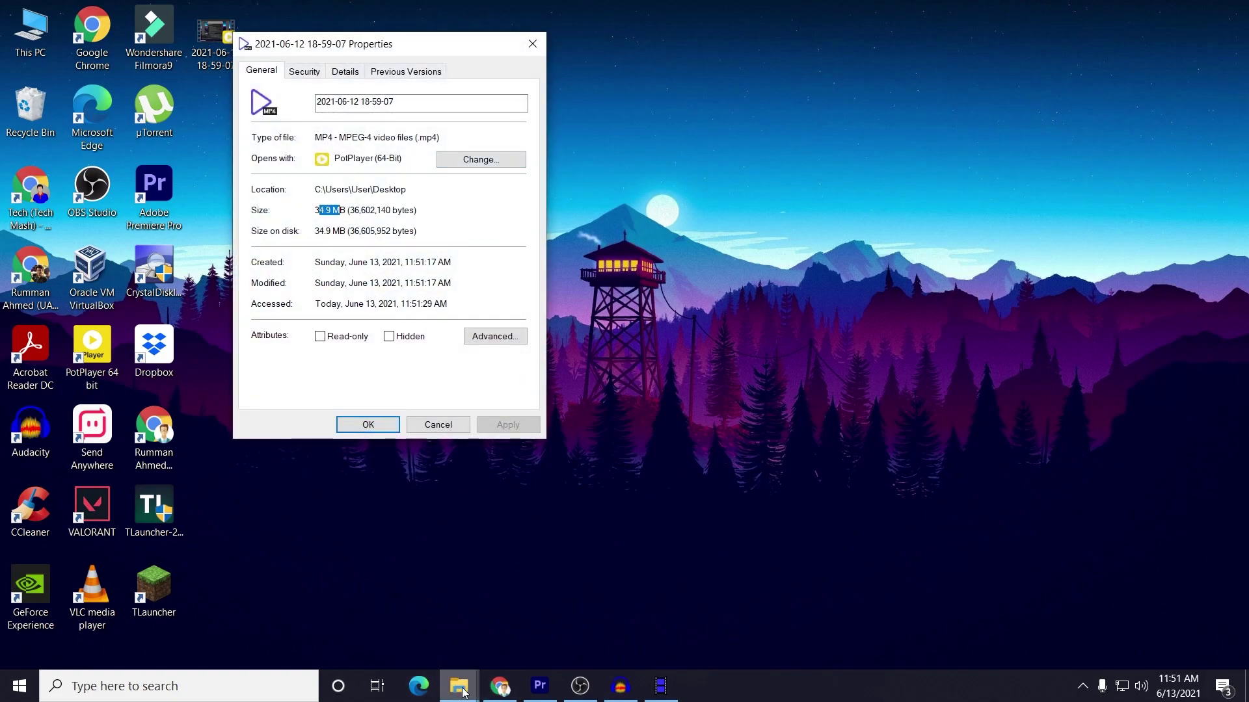
{"action": "mouse_move", "coordinate": [470, 688]}
{"action": "left_click", "coordinate": [457, 619]}
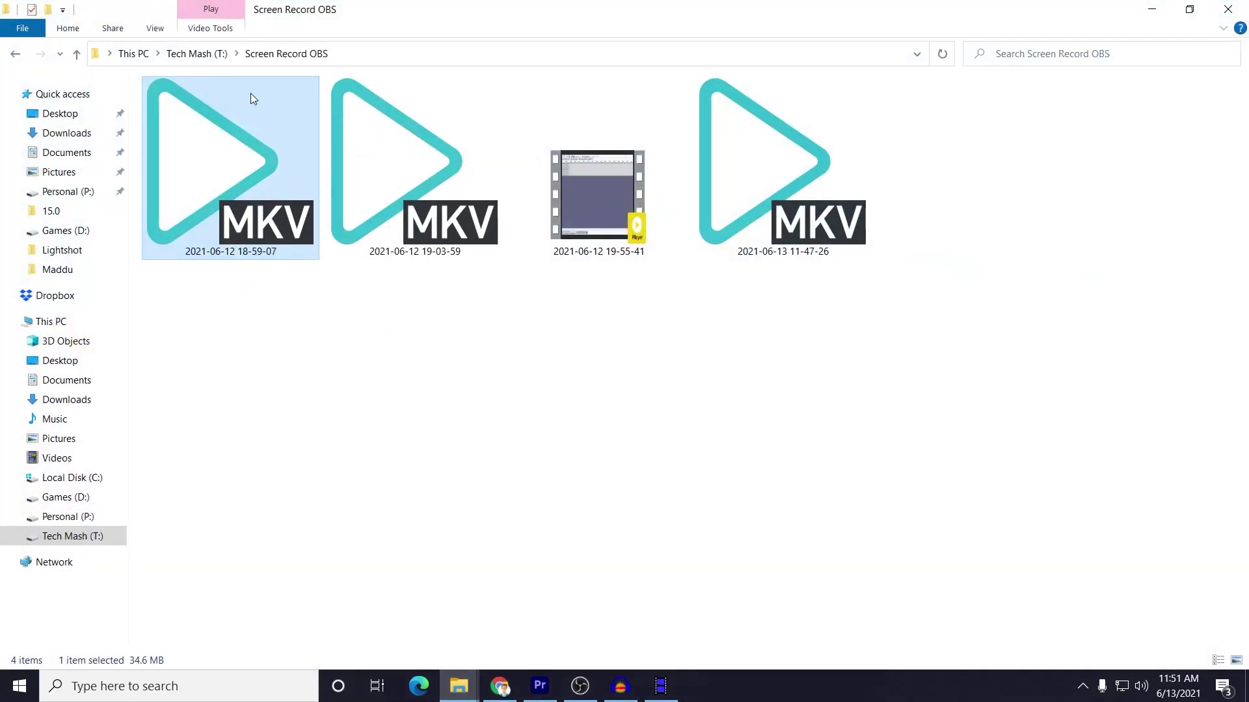
{"action": "right_click", "coordinate": [248, 126]}
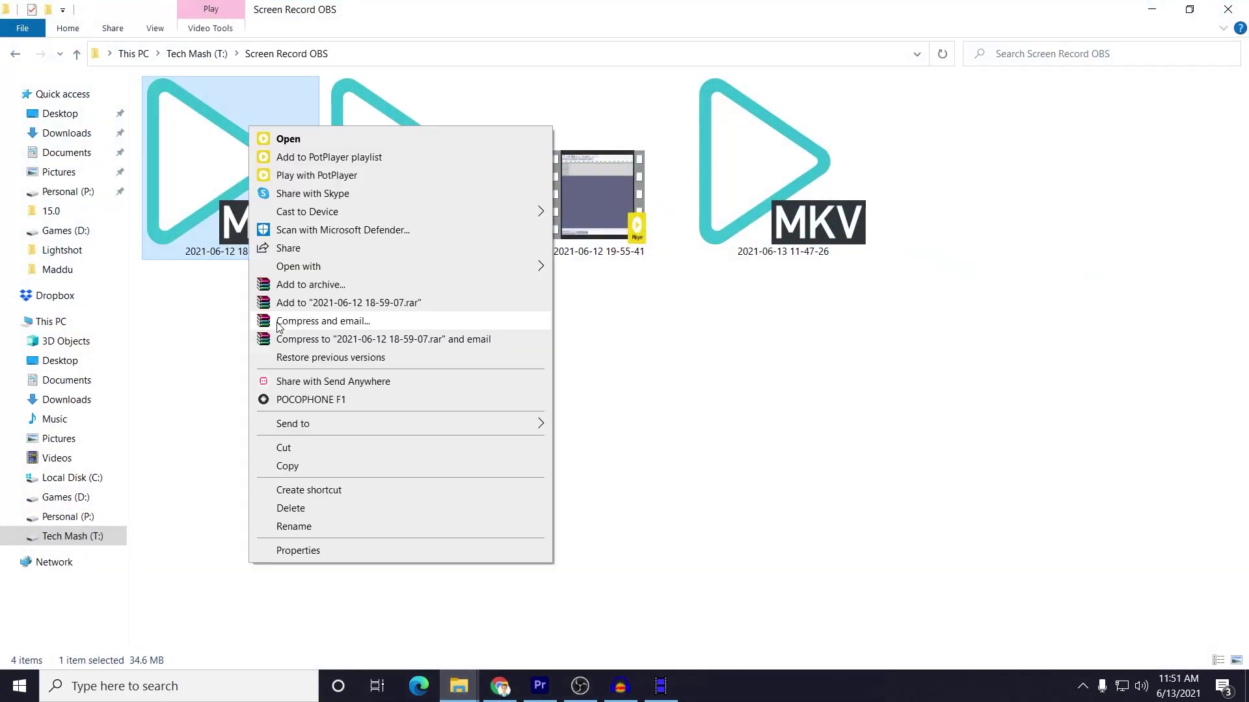
{"action": "left_click", "coordinate": [321, 558]}
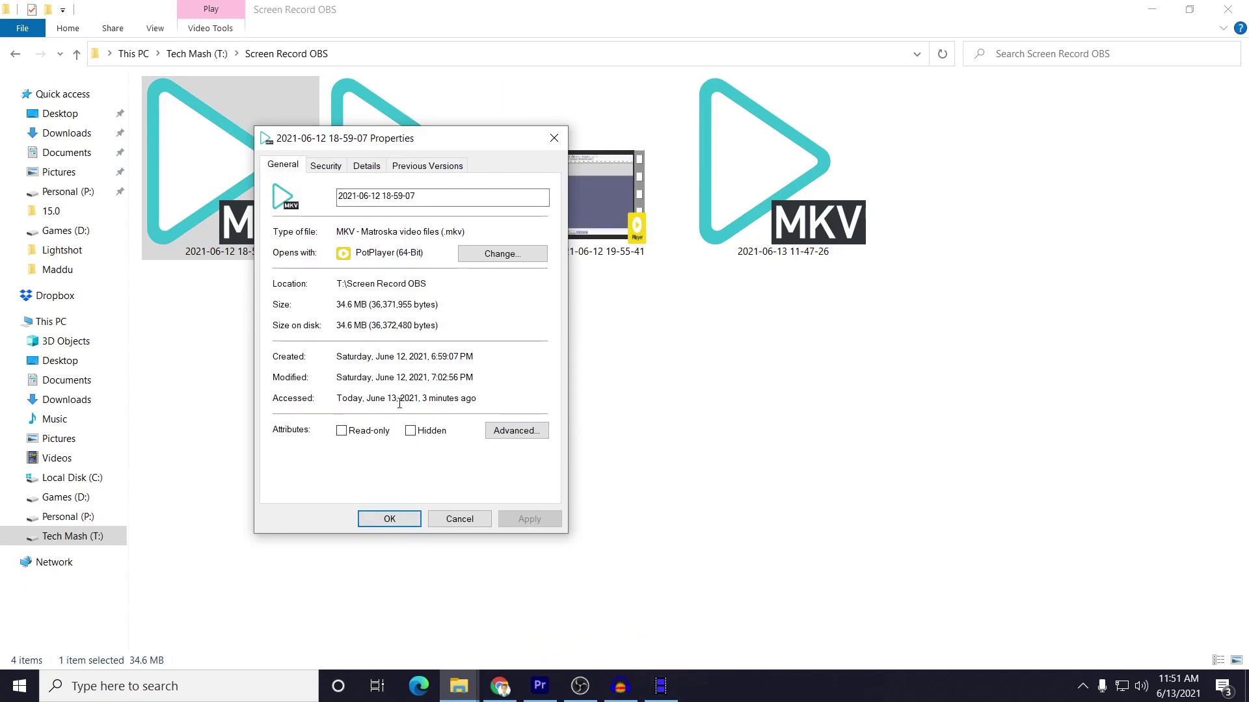
{"action": "left_click", "coordinate": [554, 138]}
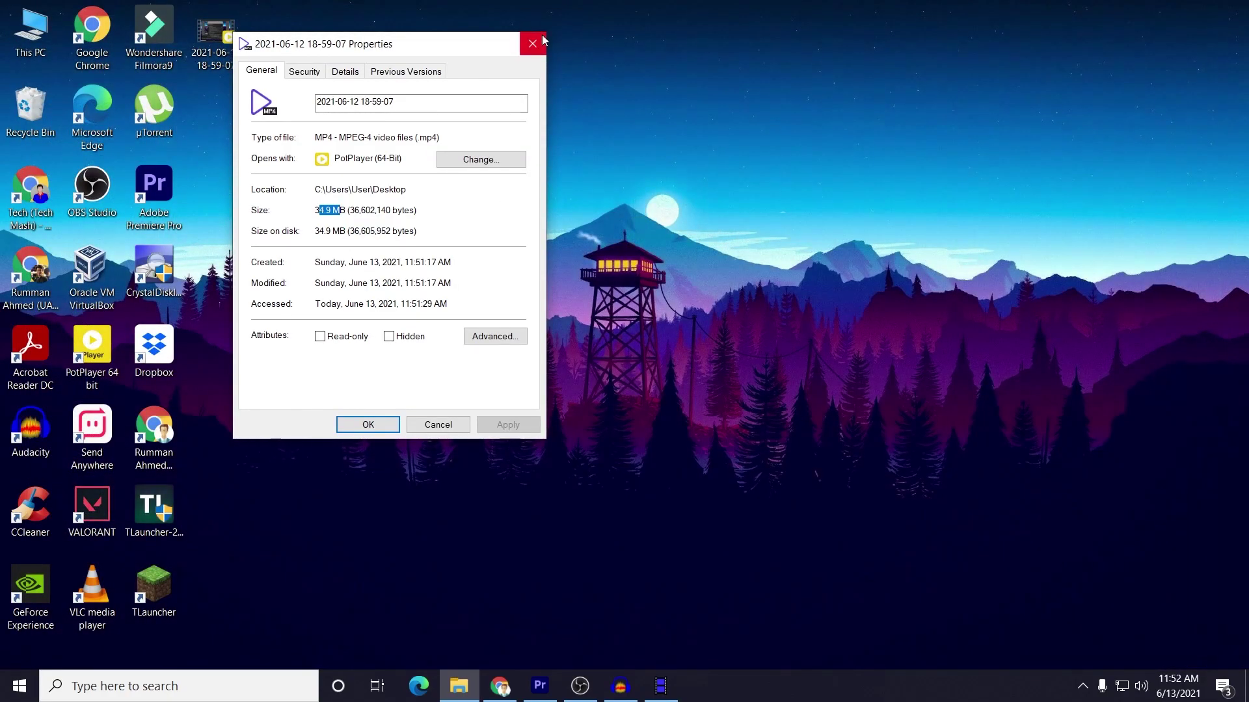
{"action": "left_click", "coordinate": [532, 42]}
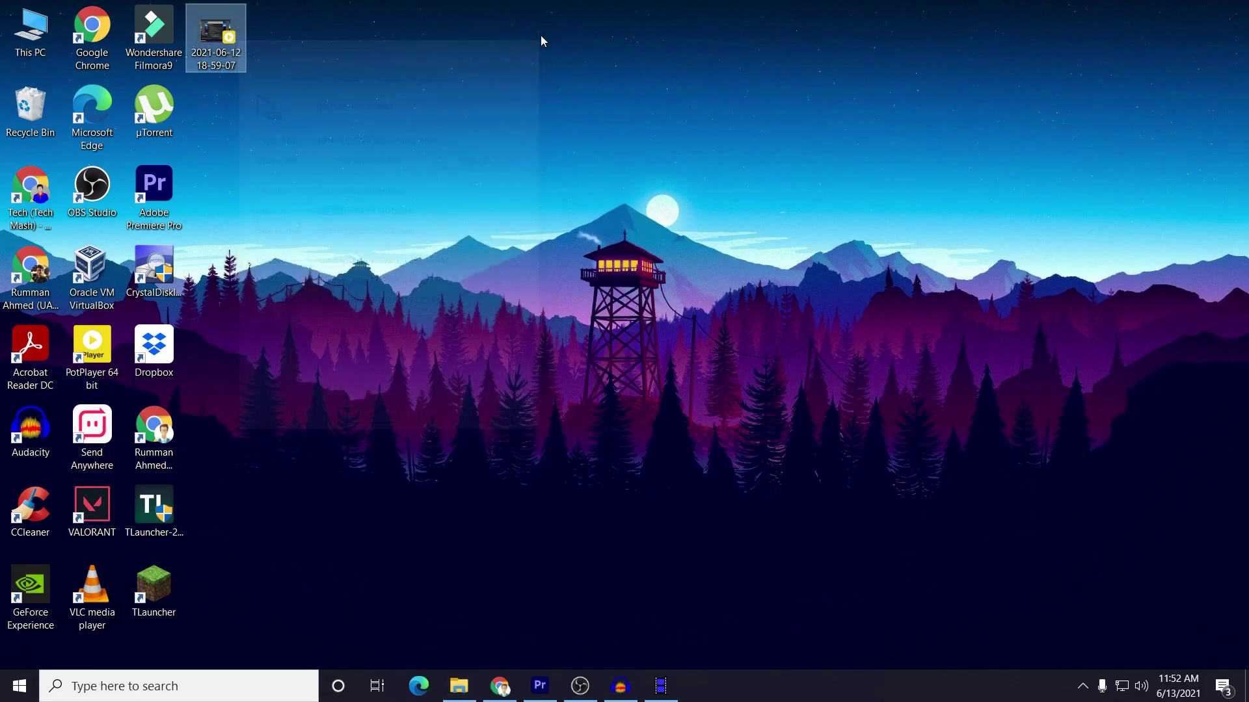
{"action": "left_click", "coordinate": [540, 685]}
{"action": "left_click", "coordinate": [306, 637]}
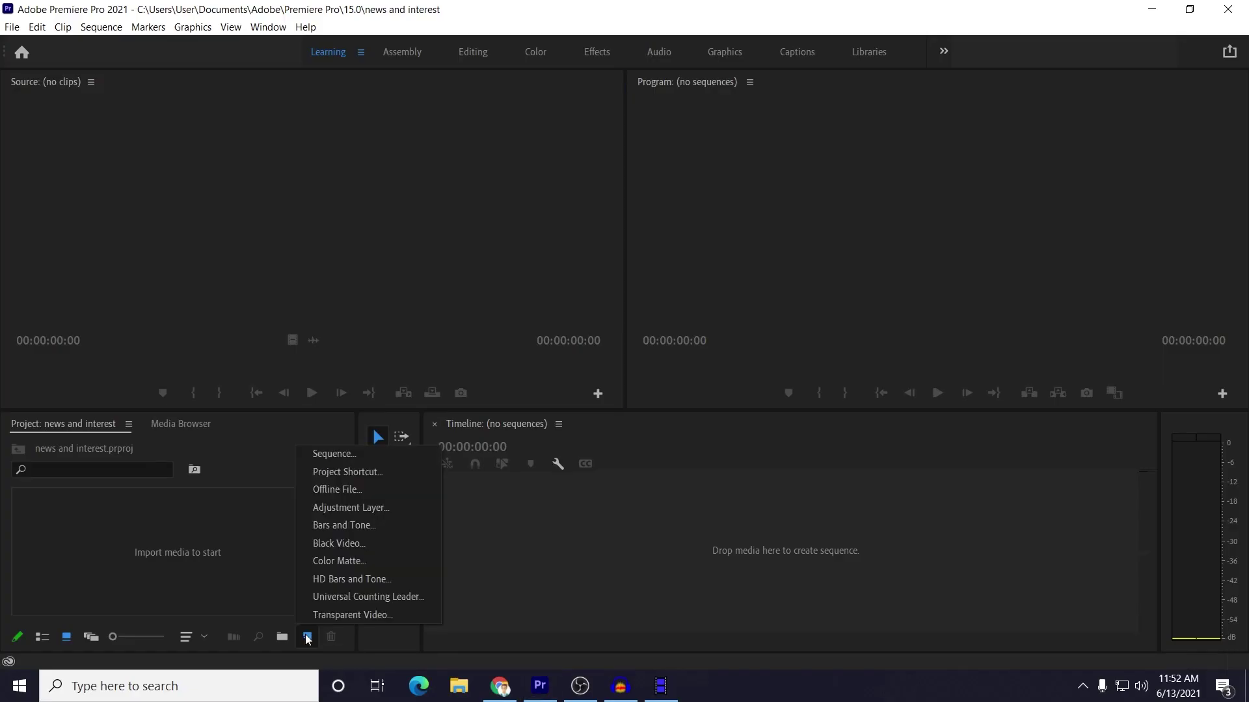
{"action": "left_click", "coordinate": [217, 572]}
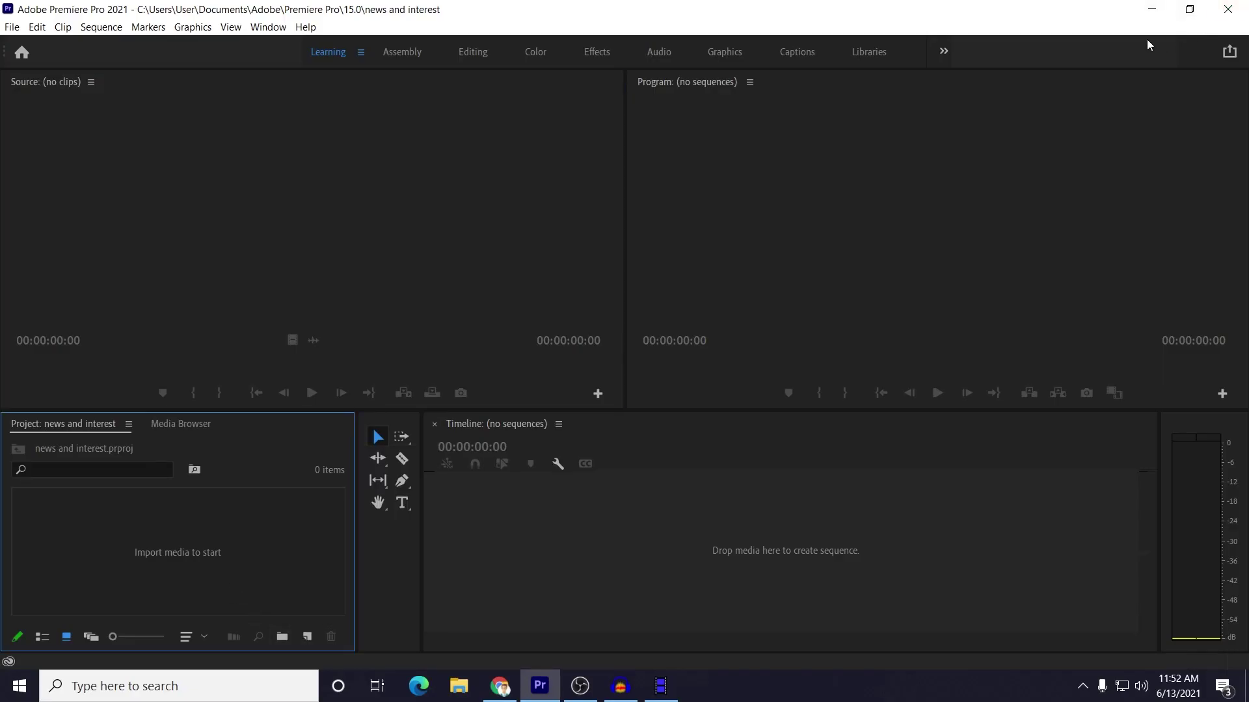
{"action": "left_click", "coordinate": [1153, 8]}
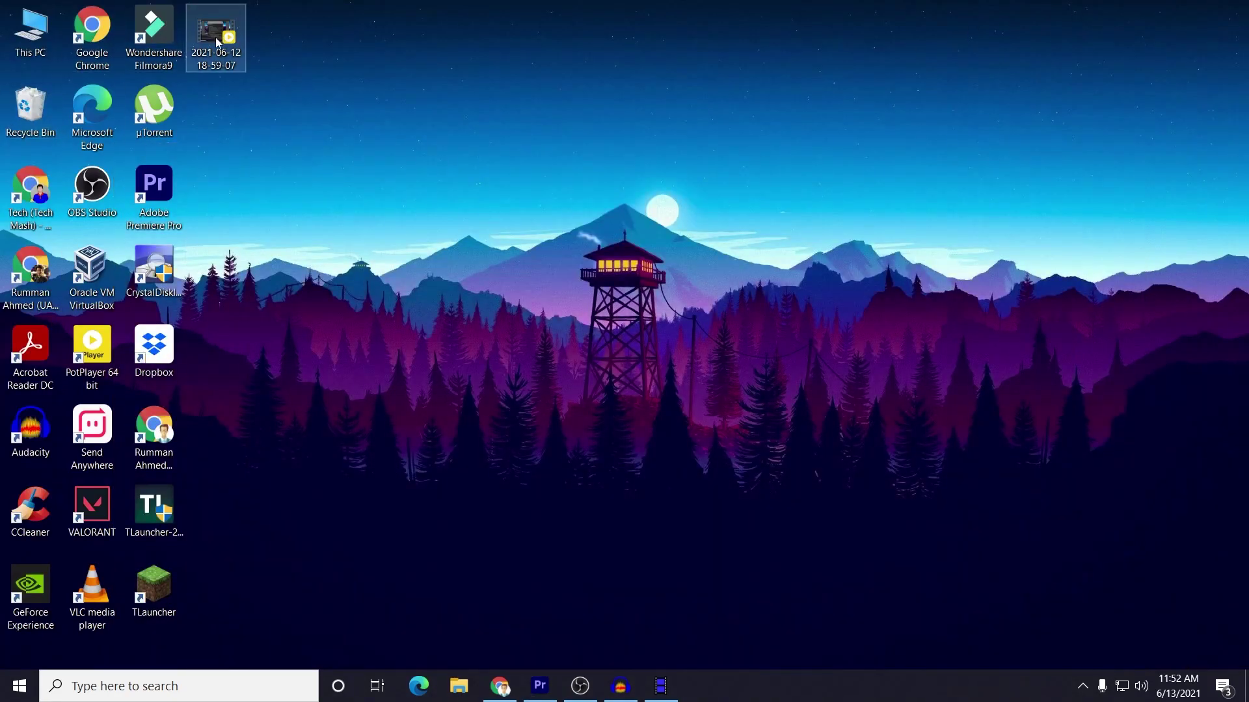
{"action": "left_click_drag", "start_coordinate": [216, 35], "coordinate": [62, 543]}
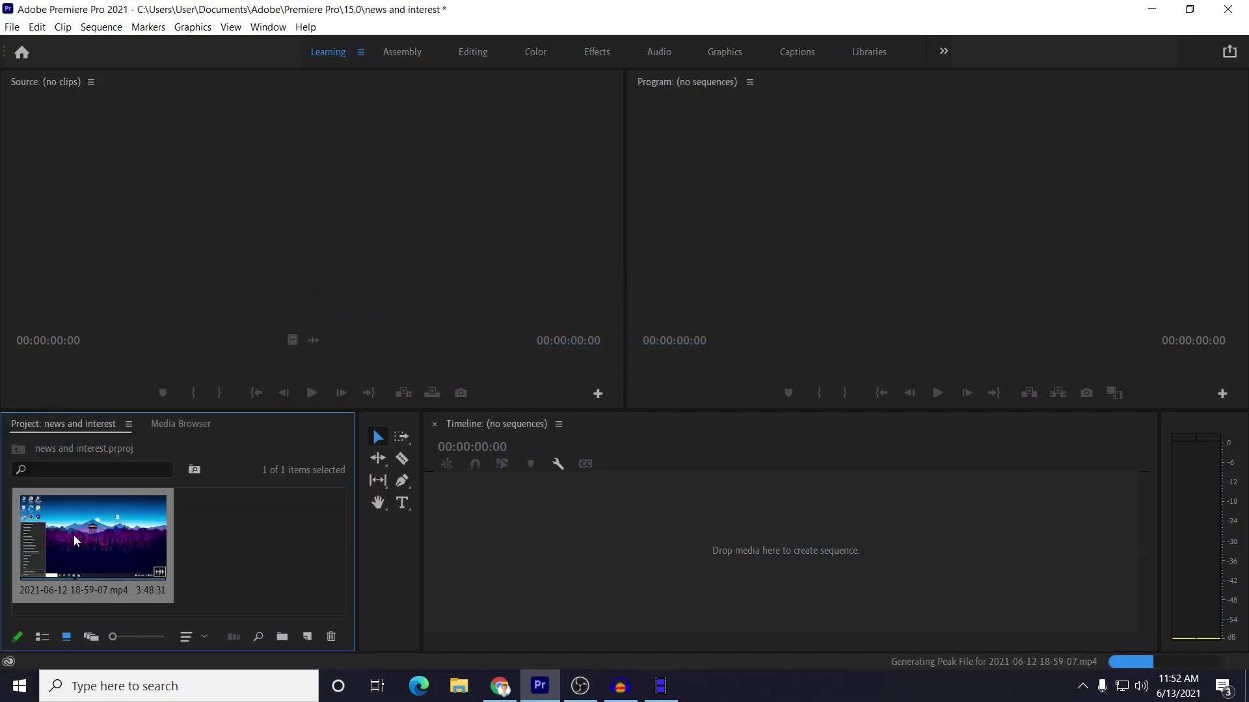
{"action": "left_click_drag", "start_coordinate": [43, 551], "coordinate": [535, 546]}
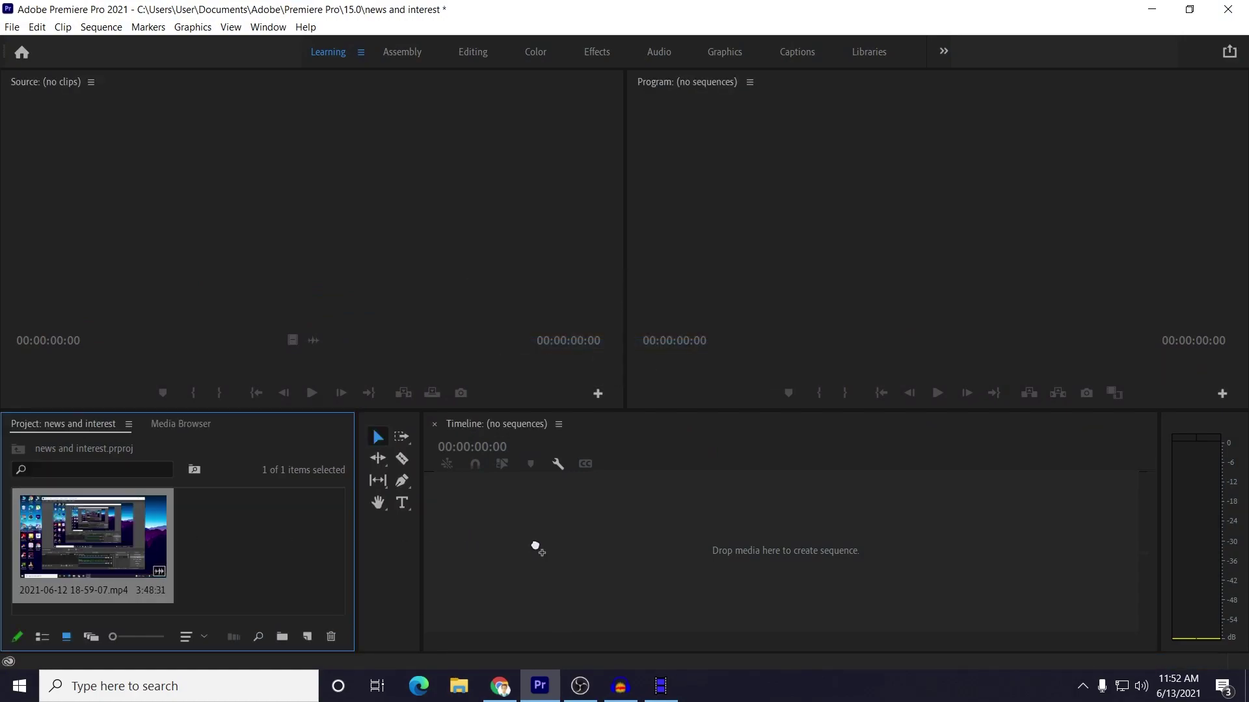
{"action": "left_click_drag", "start_coordinate": [445, 572], "coordinate": [445, 572]}
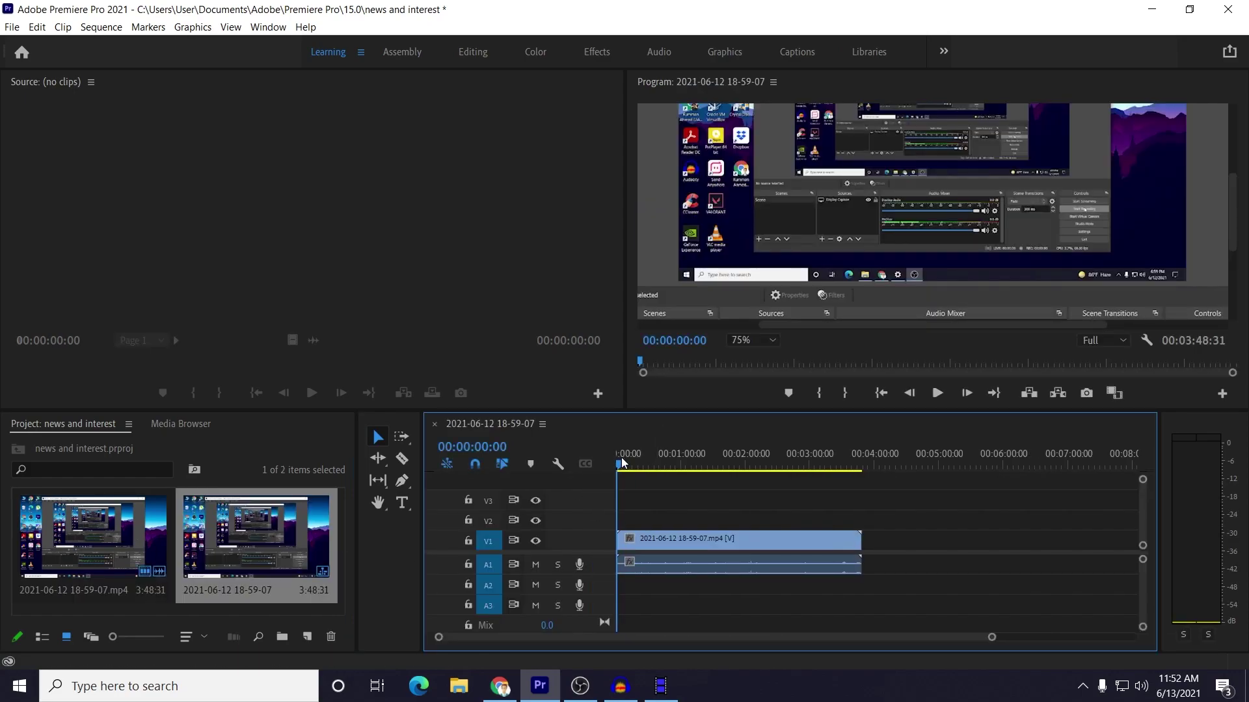
{"action": "left_click_drag", "start_coordinate": [618, 466], "coordinate": [587, 480]}
{"action": "left_click", "coordinate": [1157, 12]}
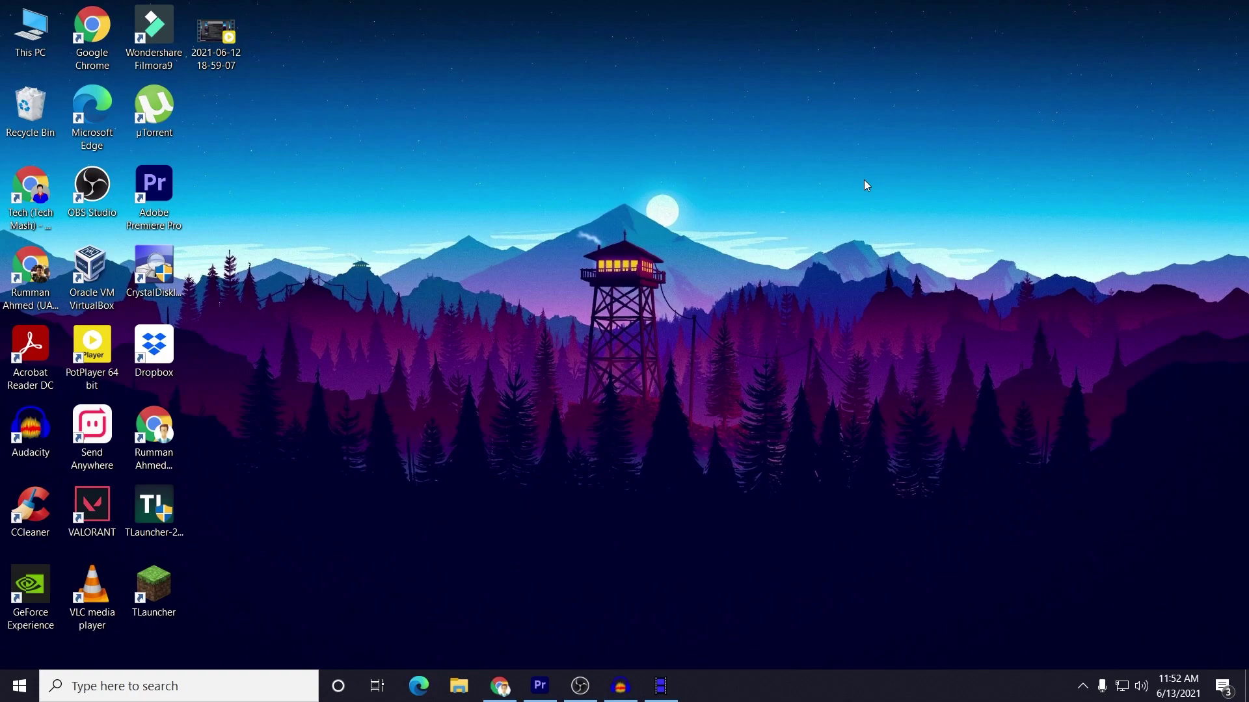